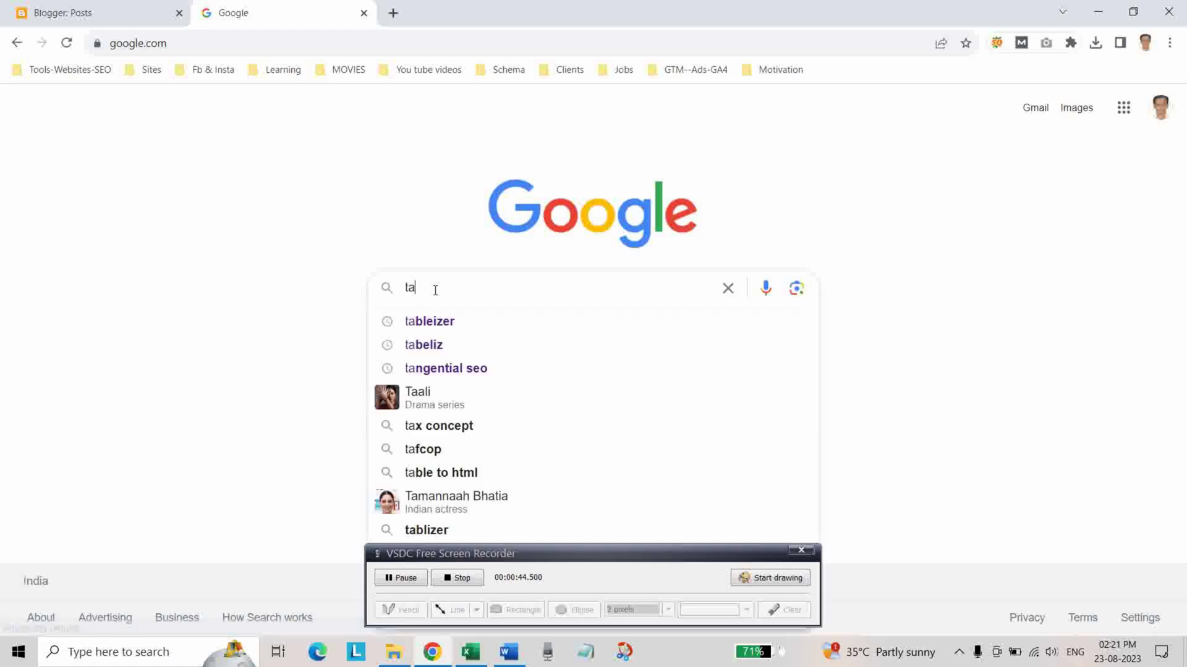
Search Google for 'tableizer' and open the Tableizer result in a new tab
click(432, 321)
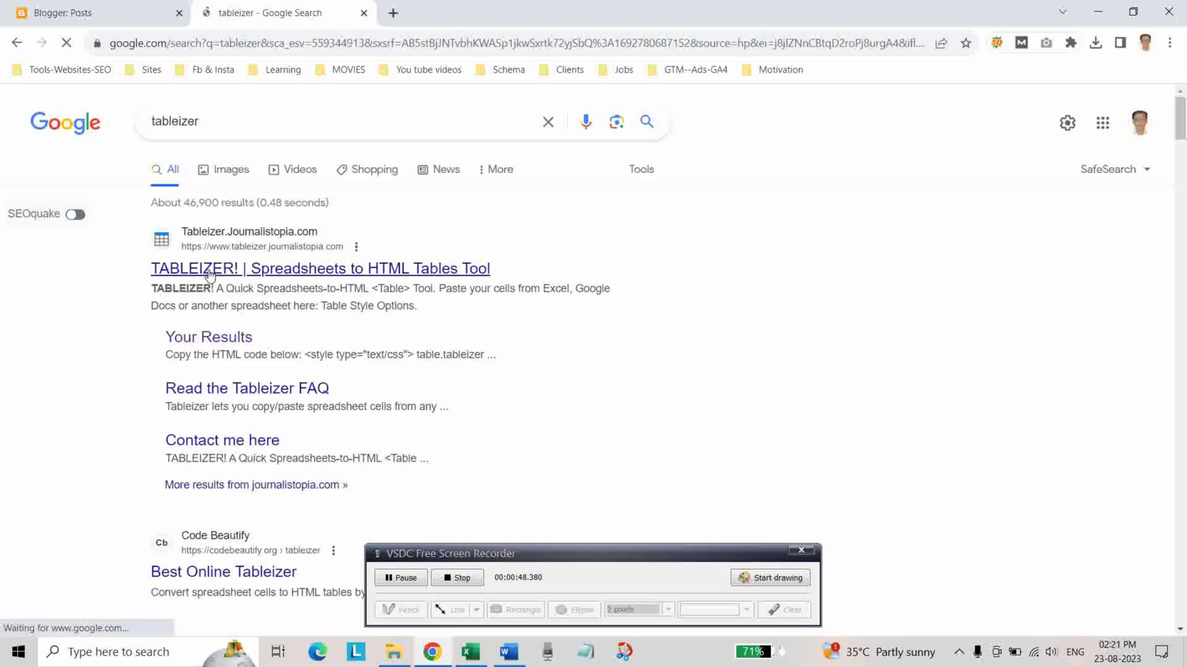
right_click(210, 272)
click(229, 282)
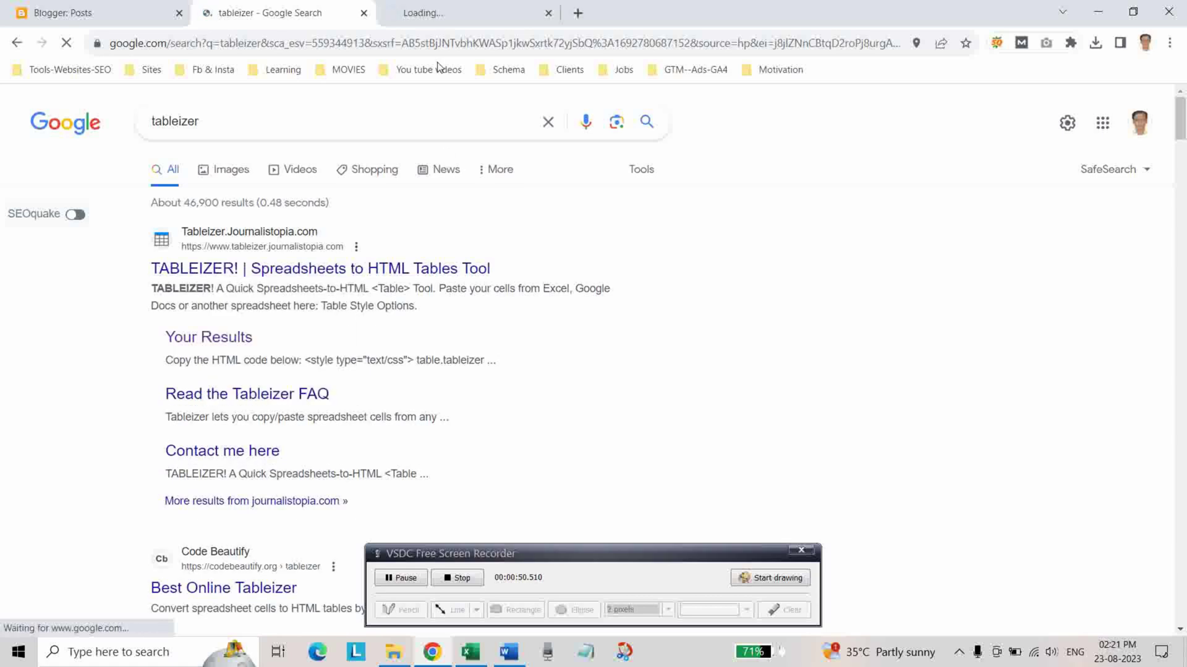
click(425, 13)
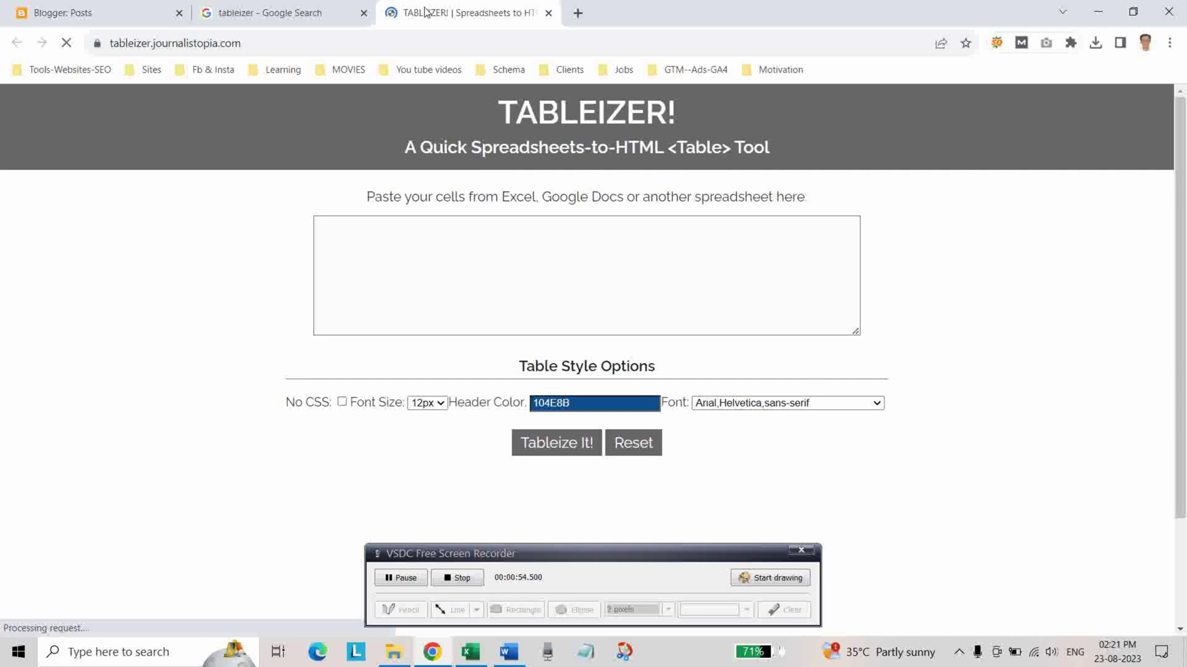
Copy the Excel sites table from the S.No.–Spam Score headers down to row 78
click(471, 652)
scroll(299, 390, up, 2)
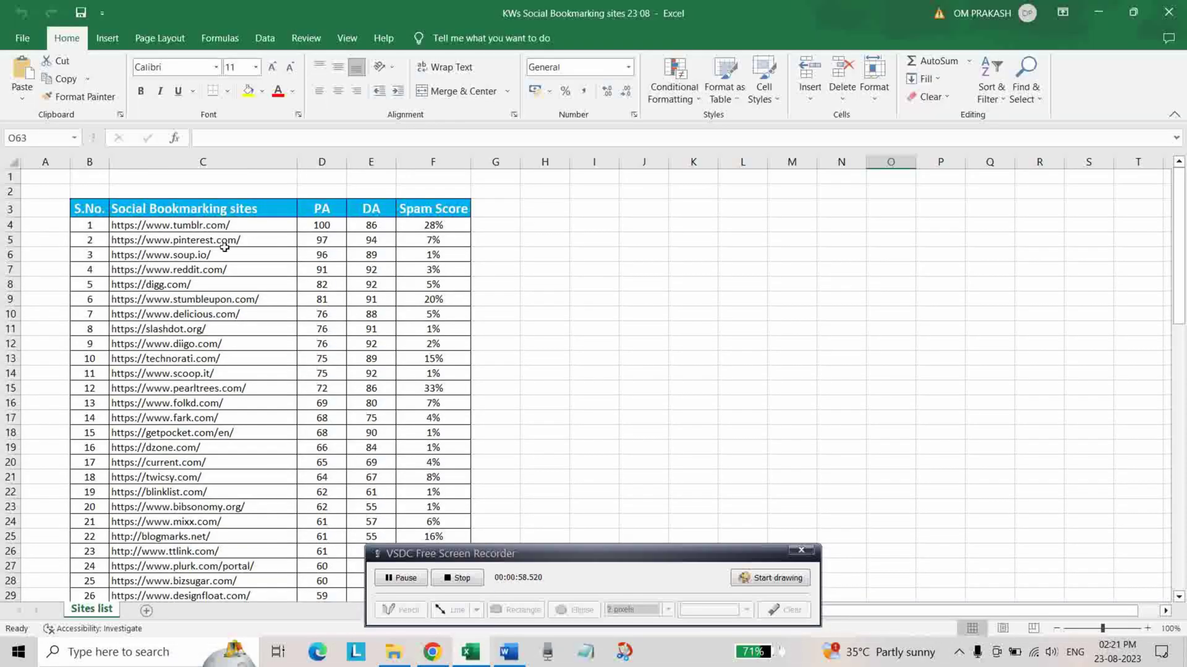
drag(90, 208, 427, 208)
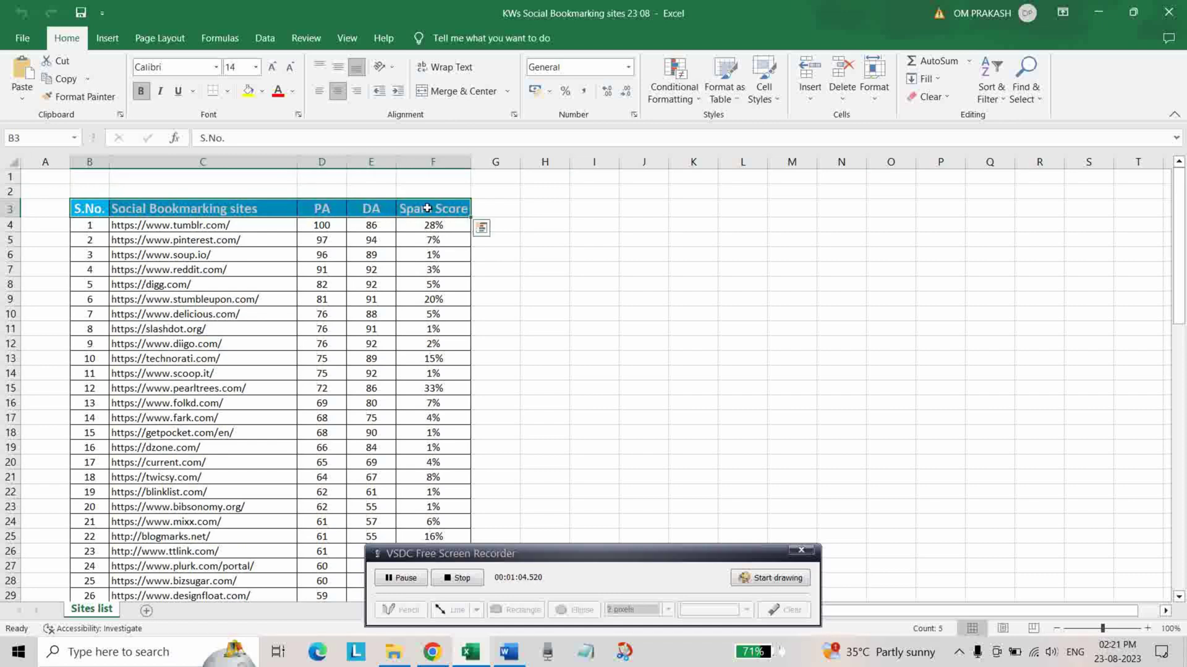
key(ctrl+shift+Down)
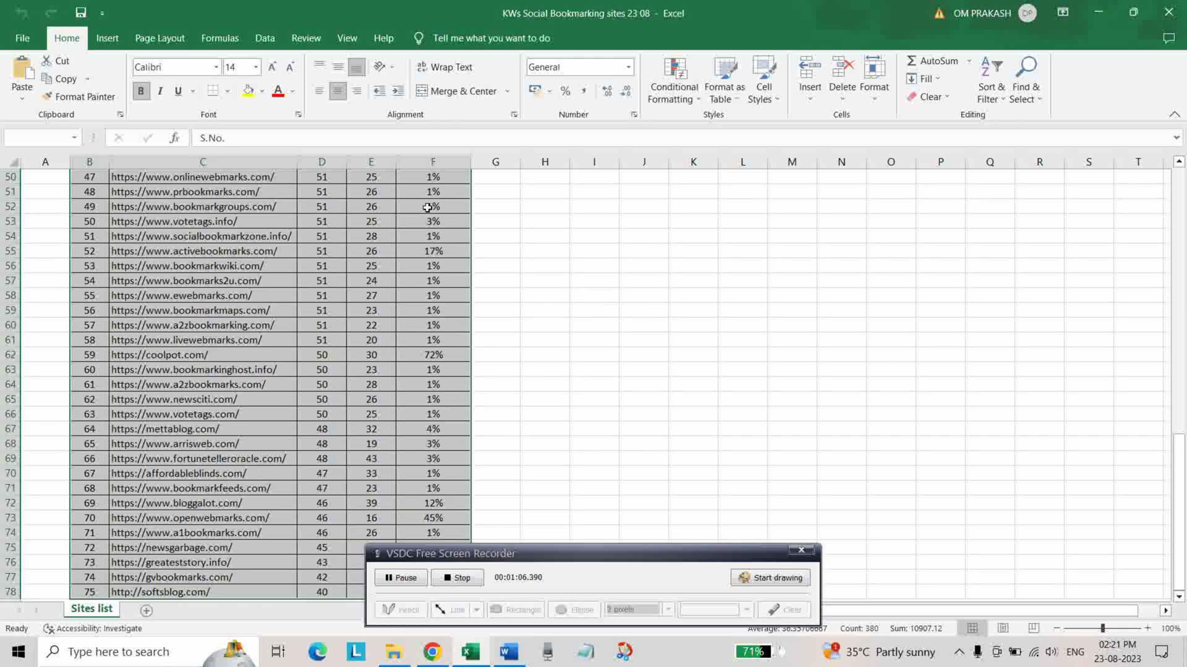
key(ctrl+c)
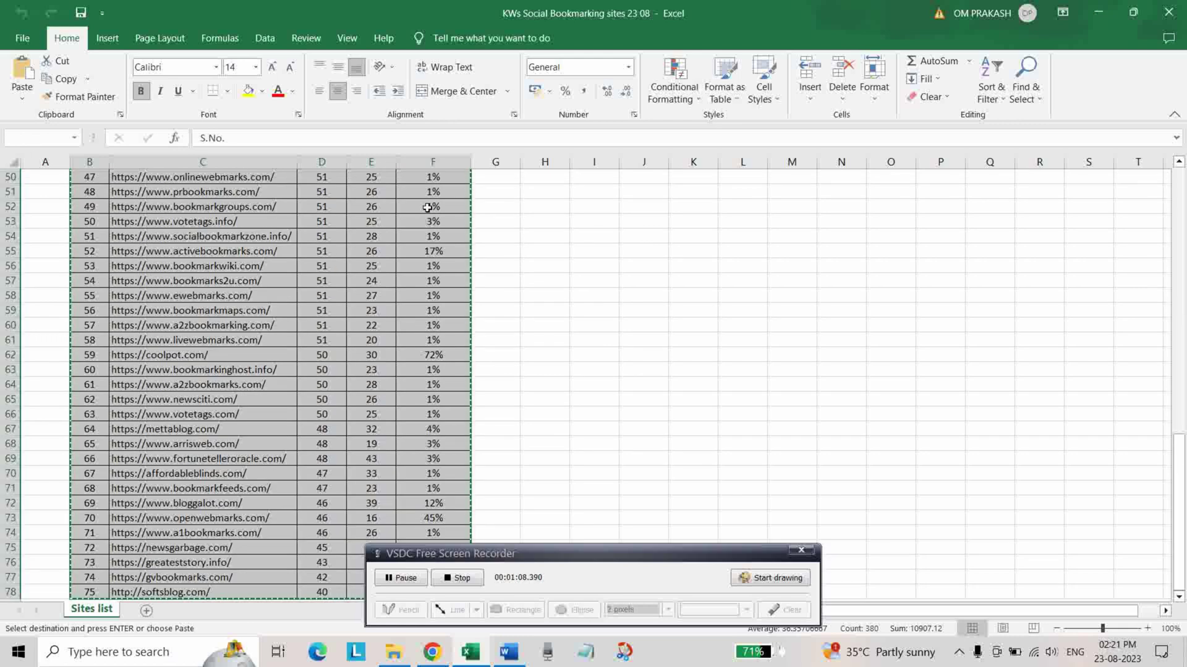
Paste the copied spreadsheet rows into Tableizer's input box
click(432, 652)
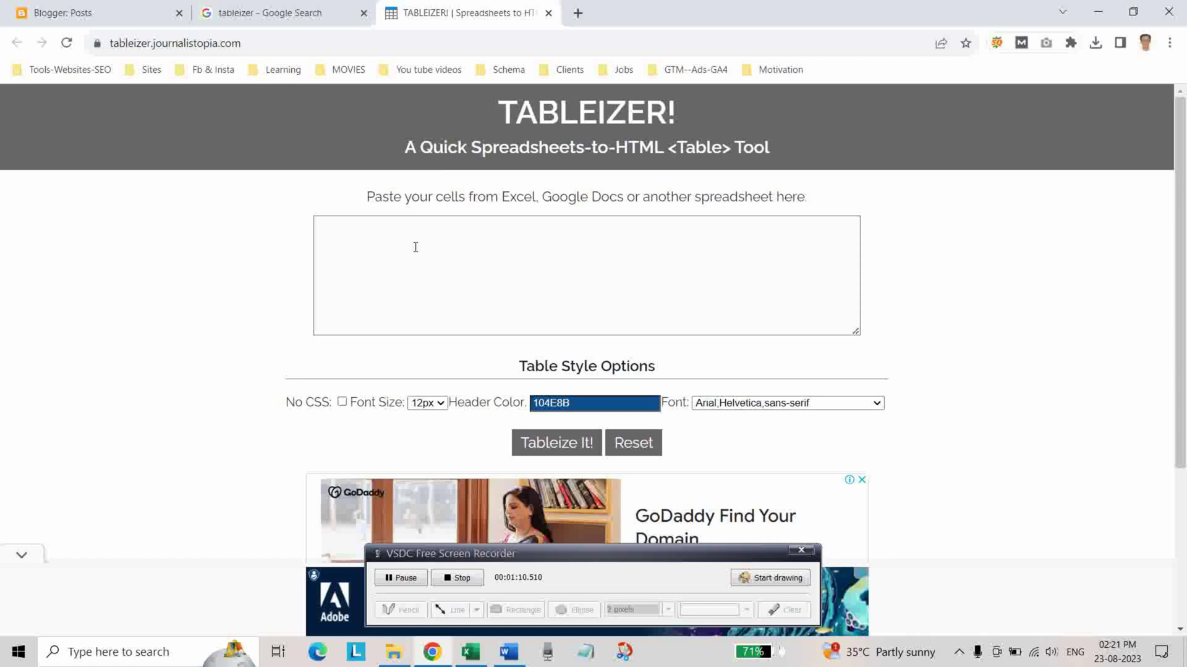
right_click(370, 238)
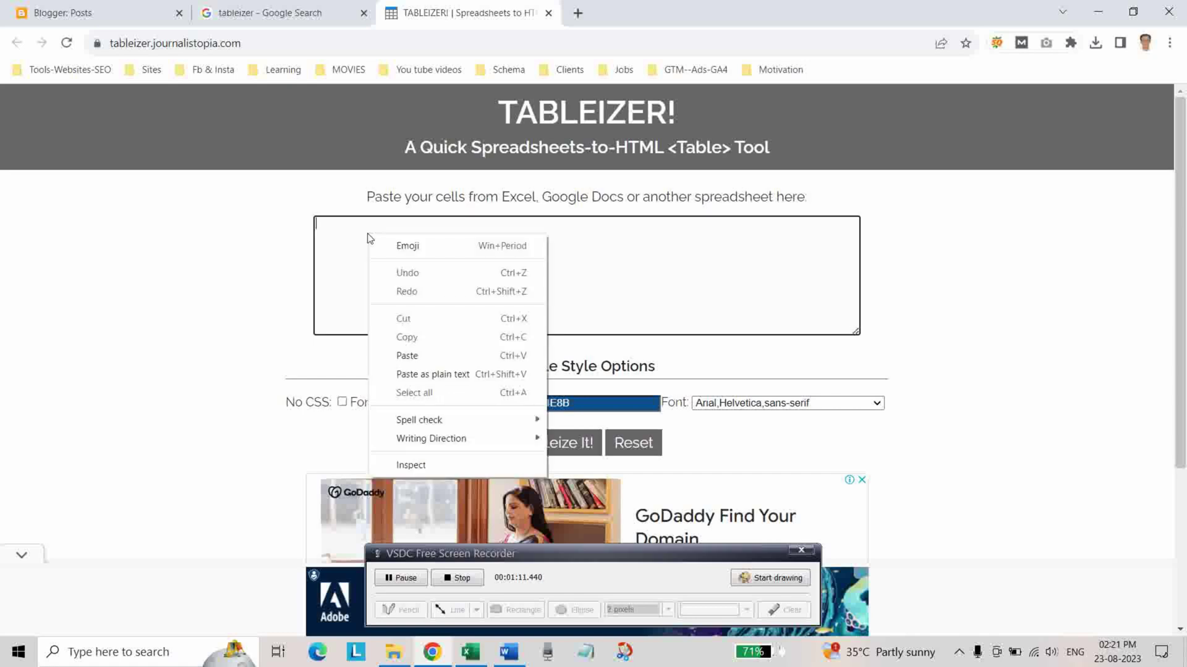
click(418, 354)
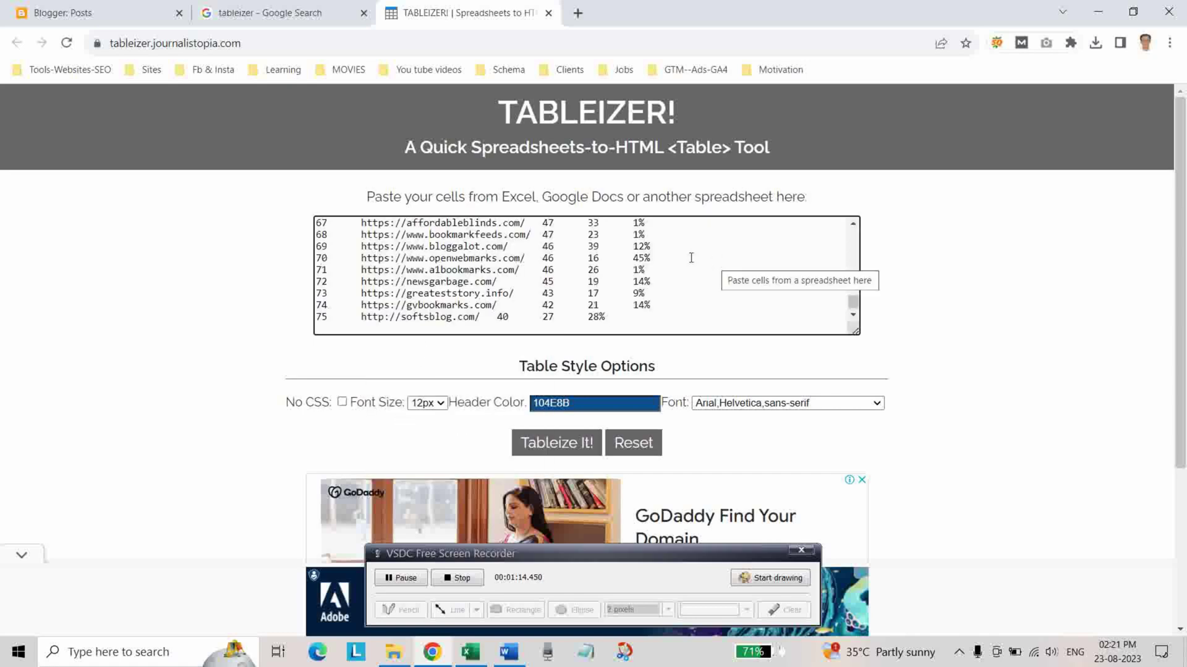
Set 14px Courier New font, generate the HTML table and copy its code
click(441, 404)
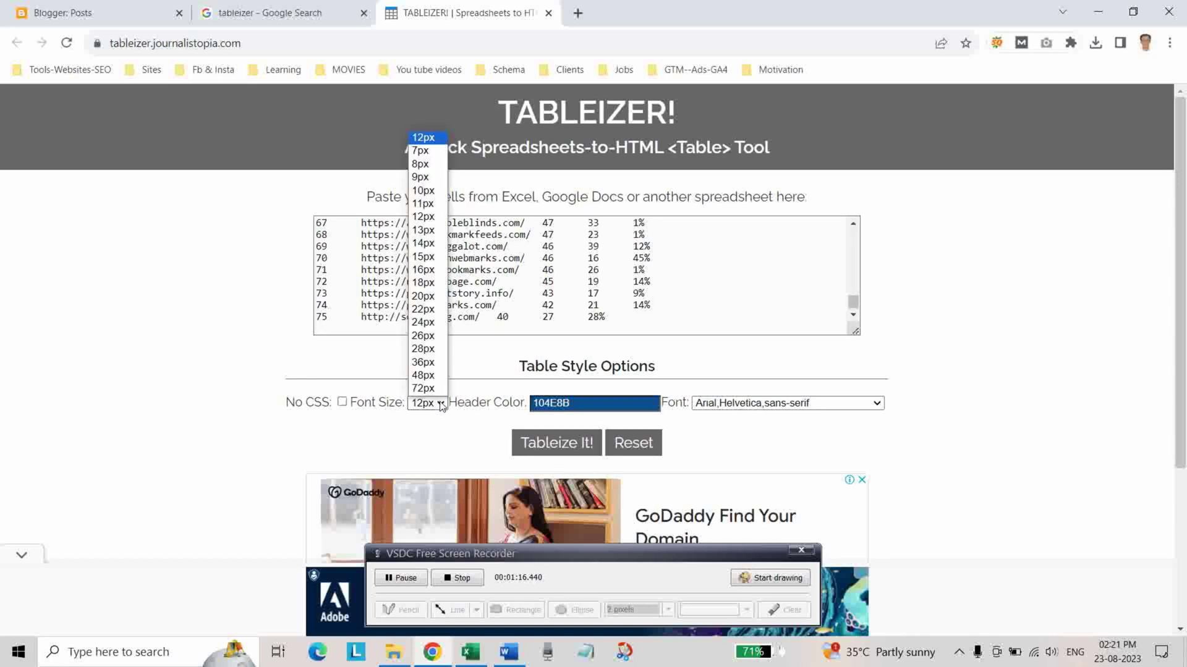
click(424, 243)
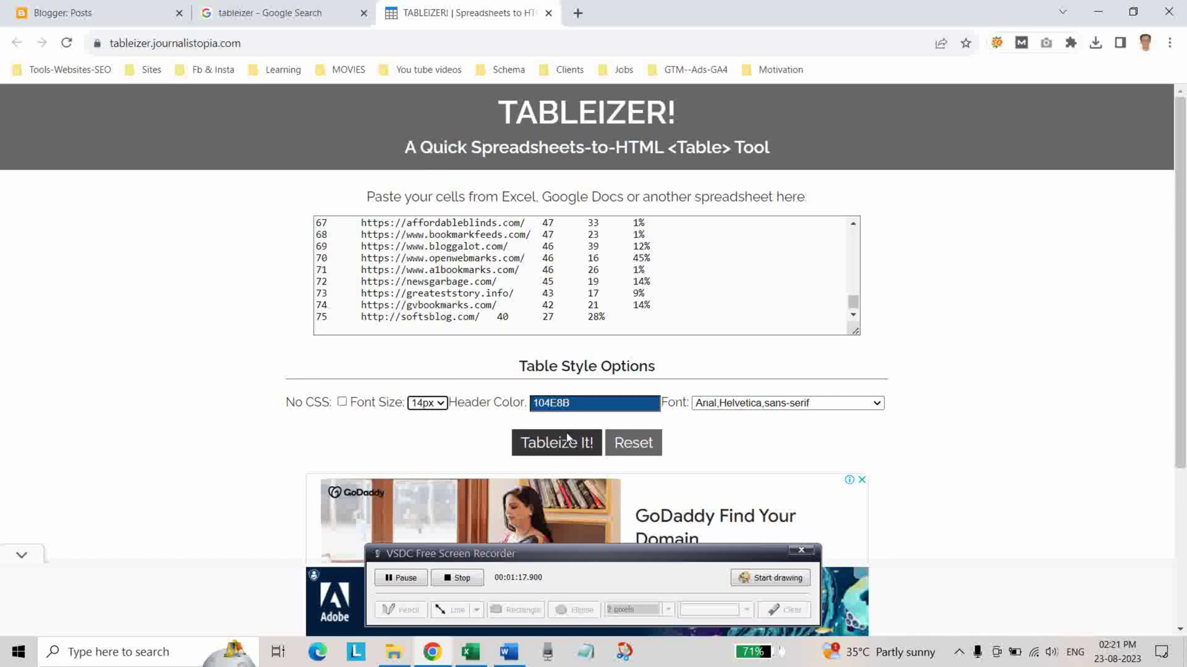
click(469, 432)
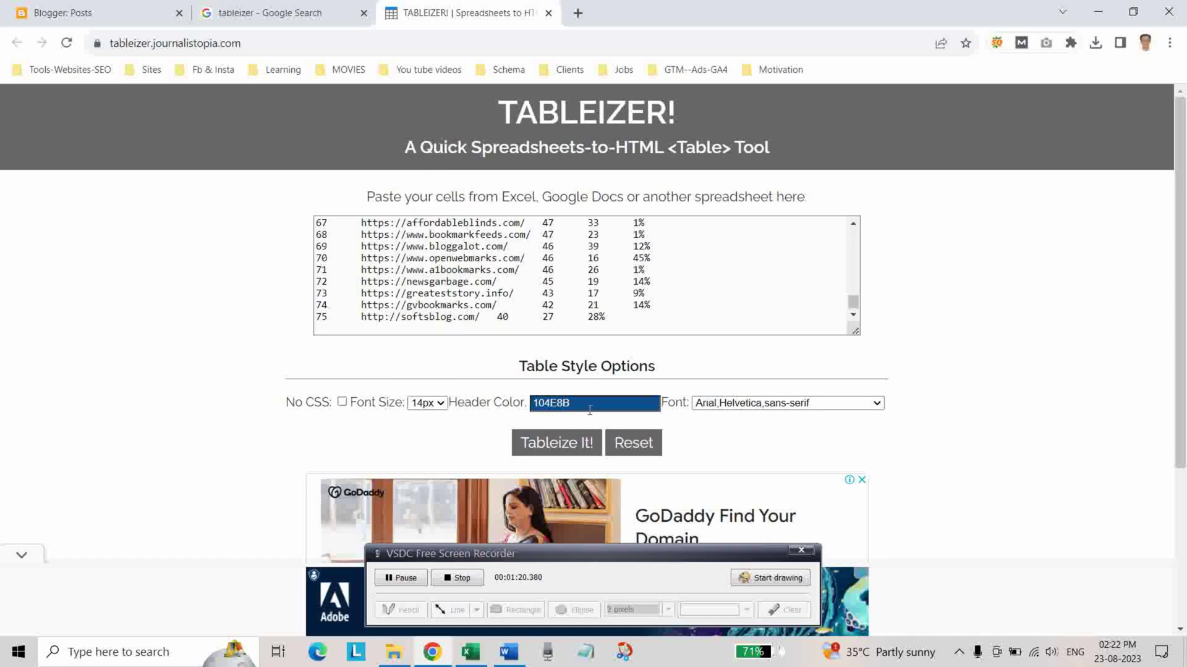
click(877, 405)
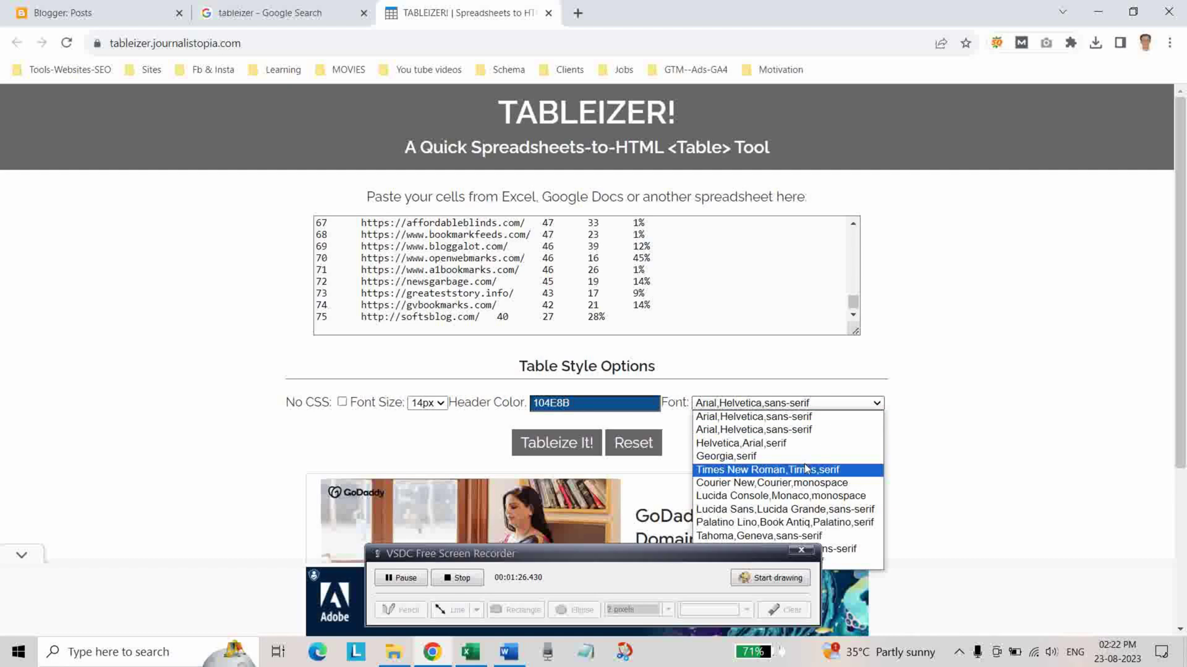
click(759, 485)
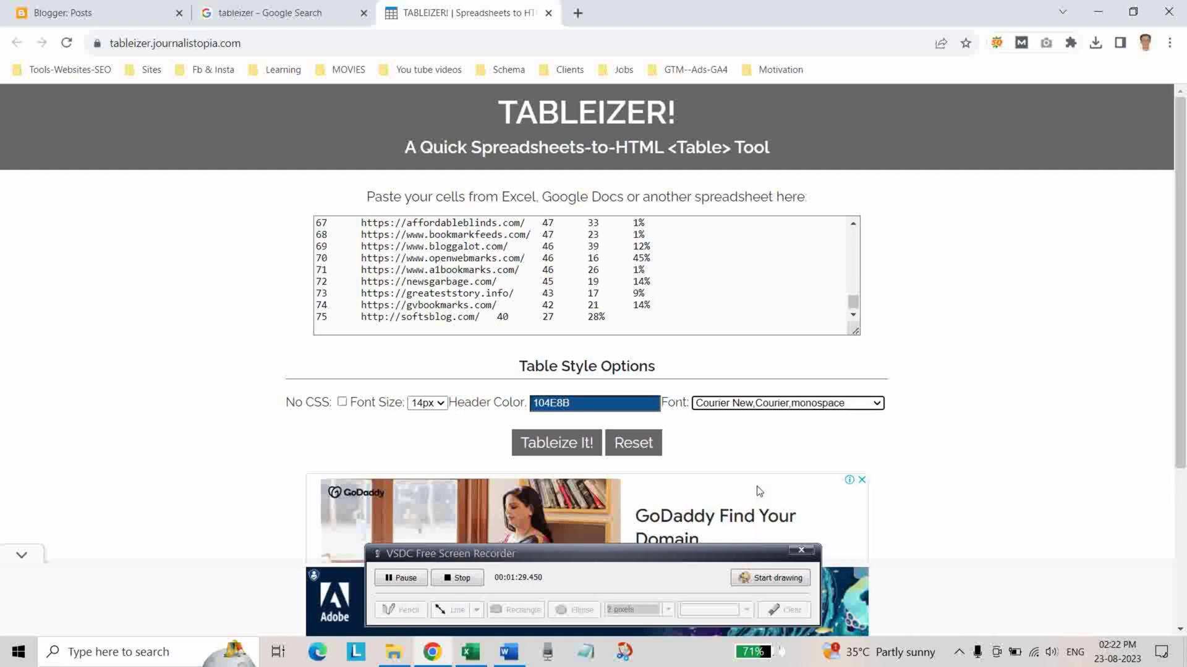
click(550, 445)
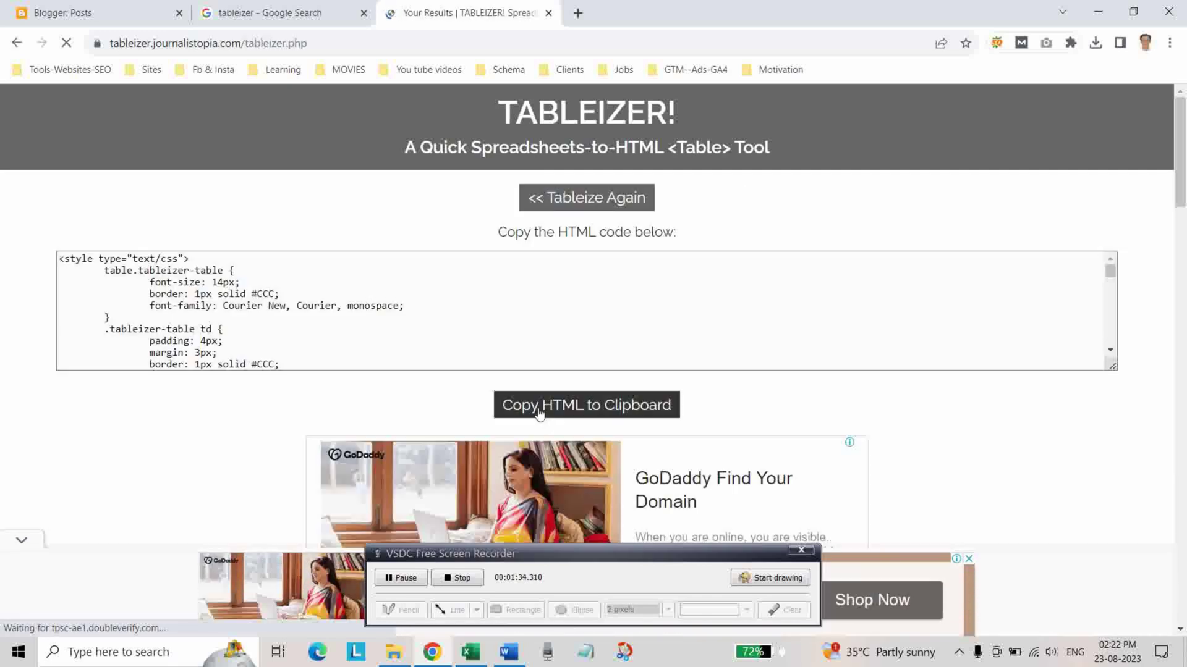
click(539, 413)
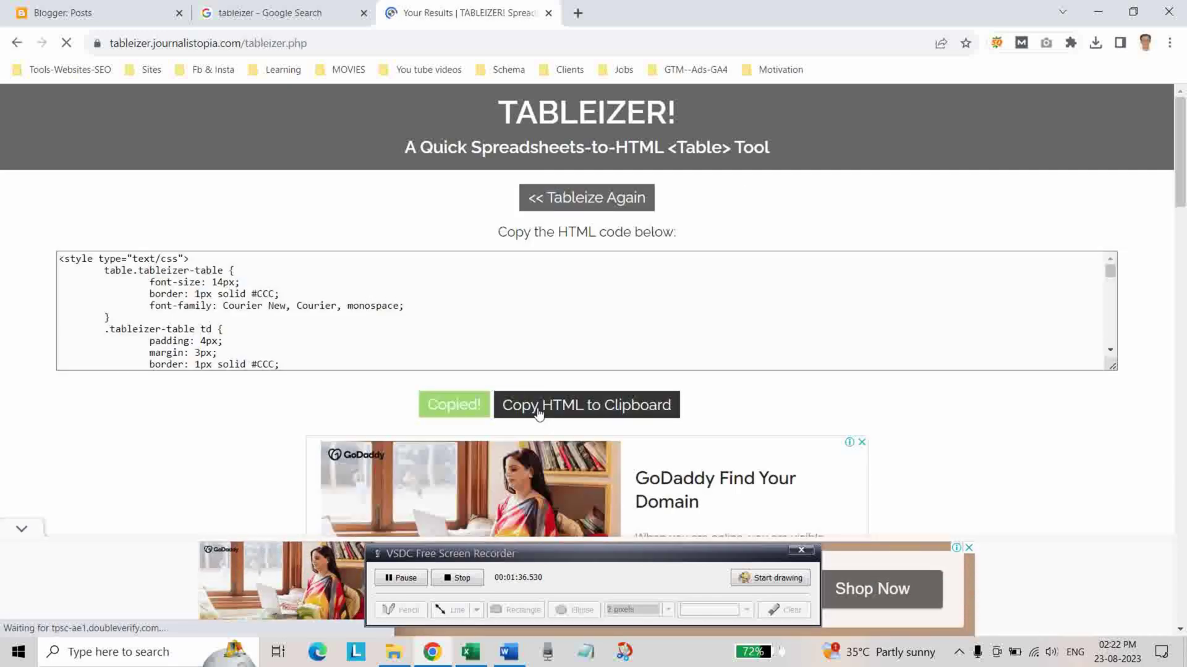
Create a new Blogger post titled 'table demo'
click(56, 11)
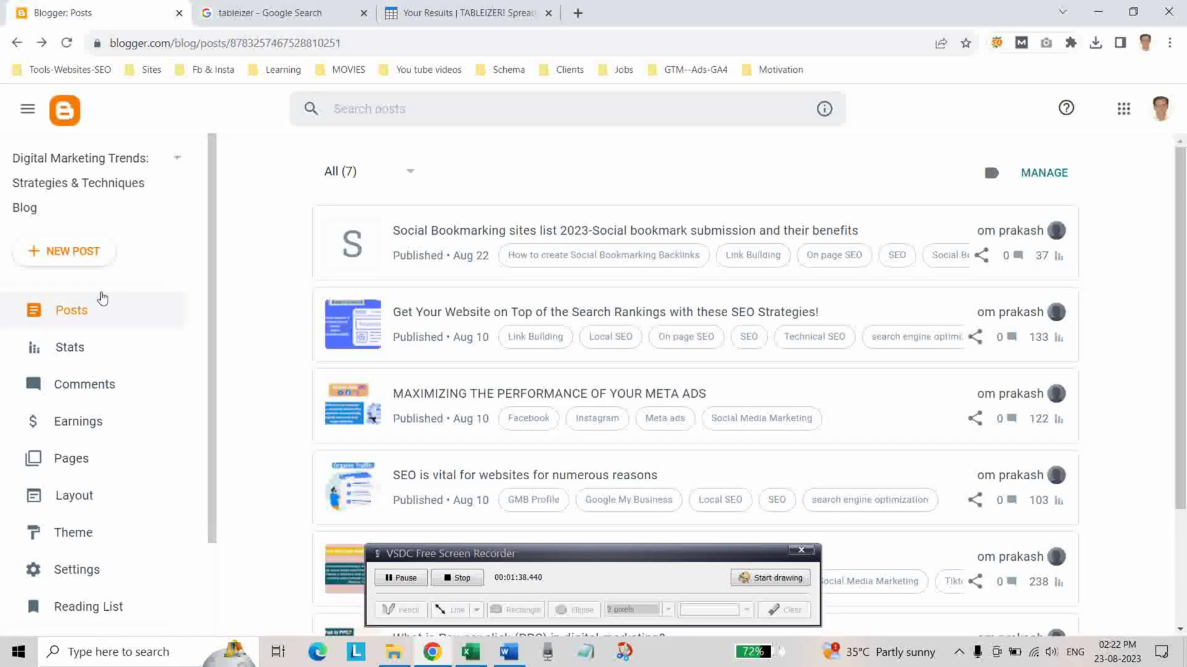
click(64, 257)
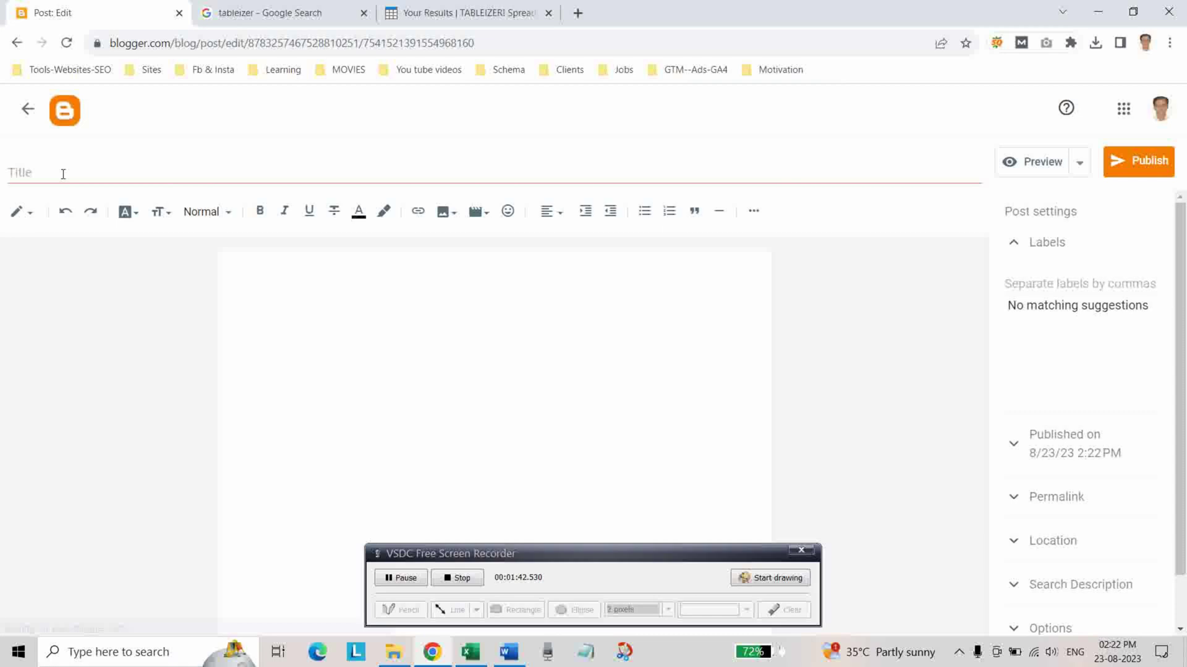
click(63, 174)
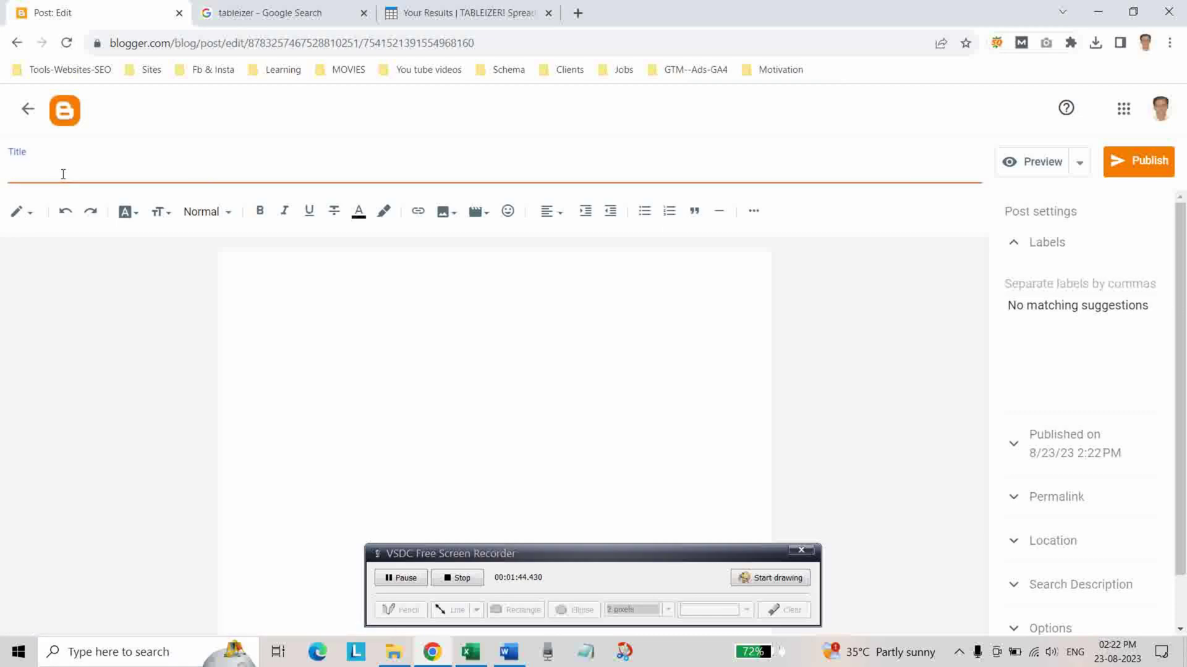
text(table demo)
click(26, 214)
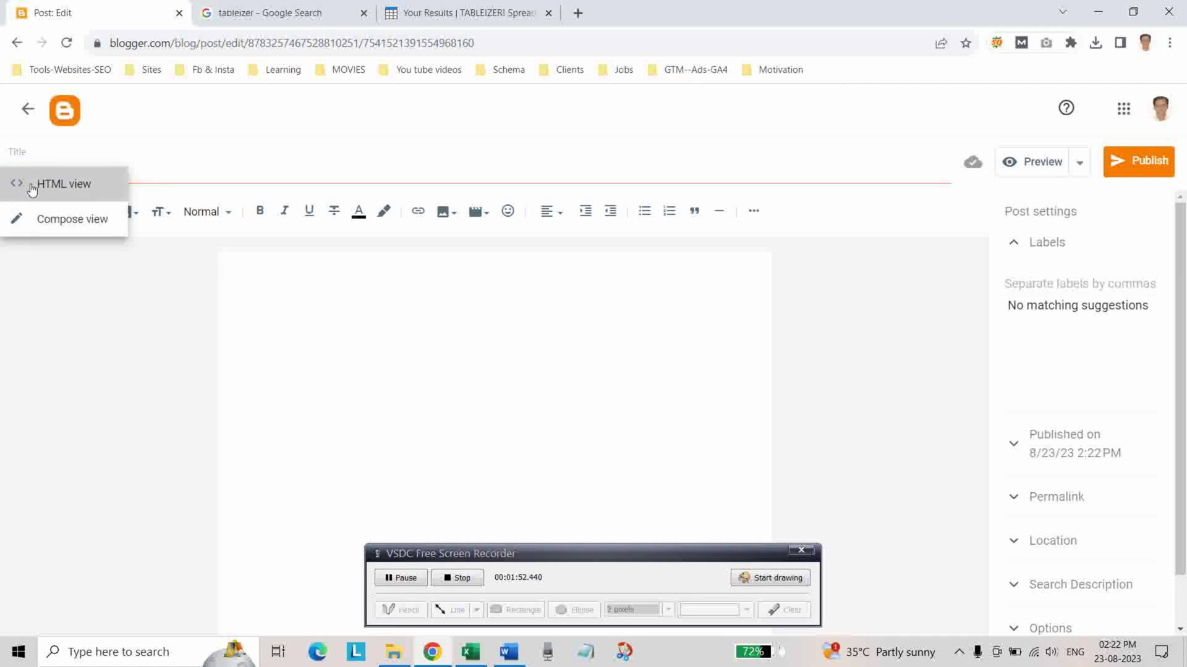
In HTML view, replace the placeholder <p>&nbsp;</p> with the pasted Tableizer table code
click(32, 185)
drag(106, 242, 37, 241)
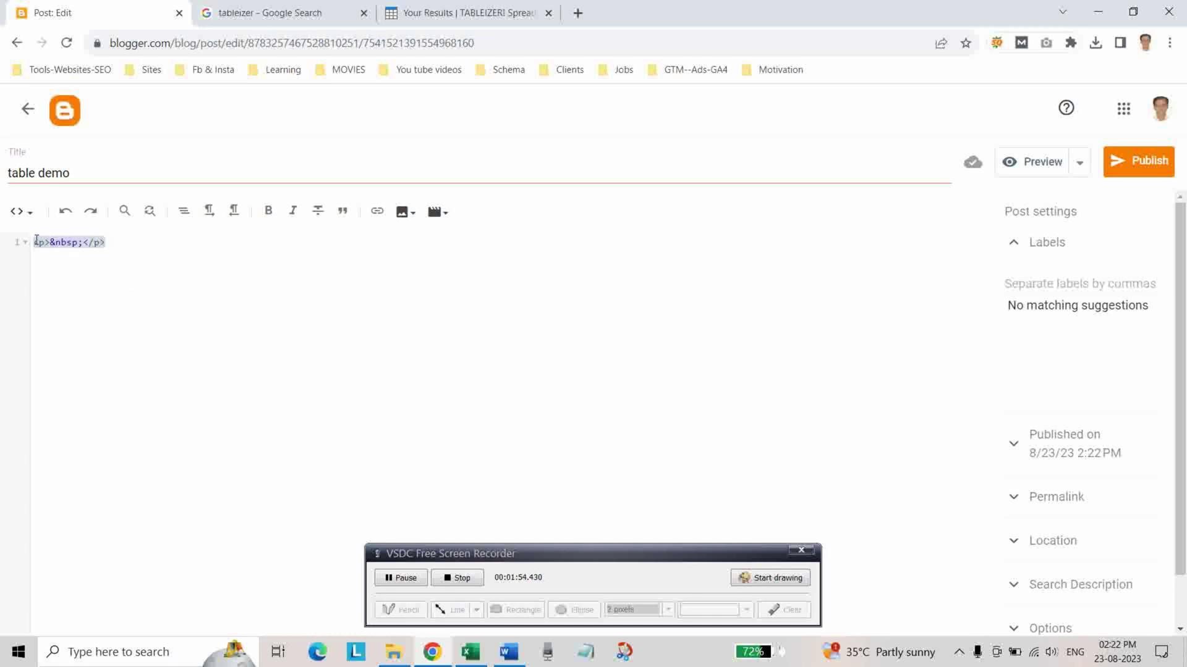
key(BackSpace)
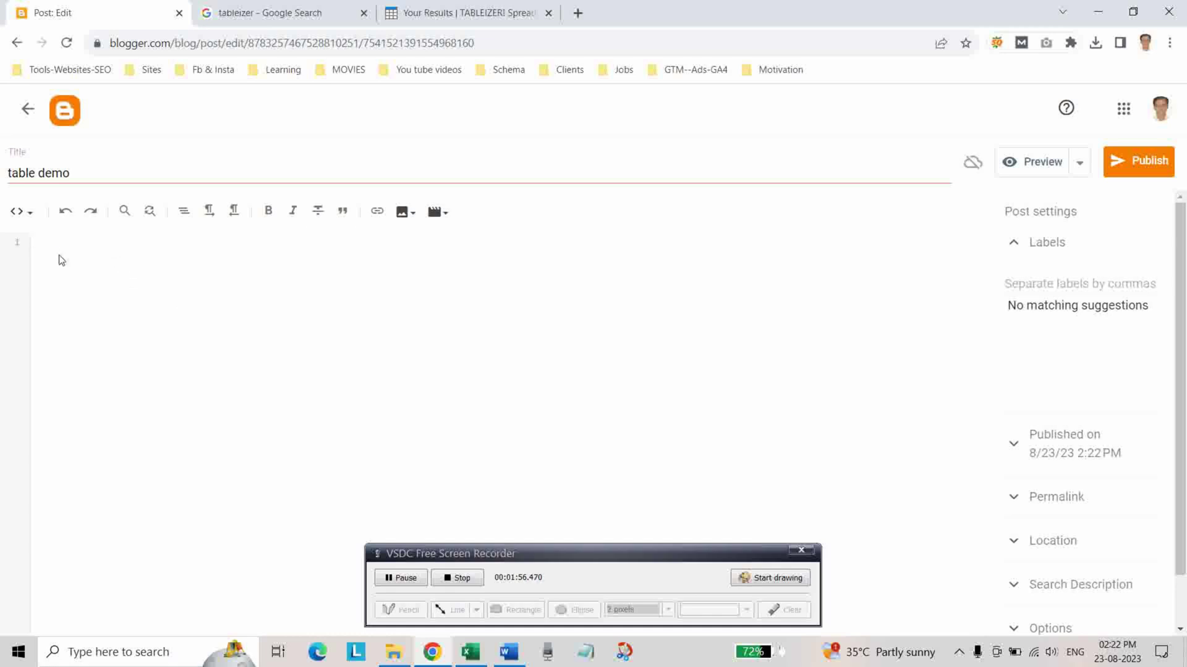
right_click(51, 251)
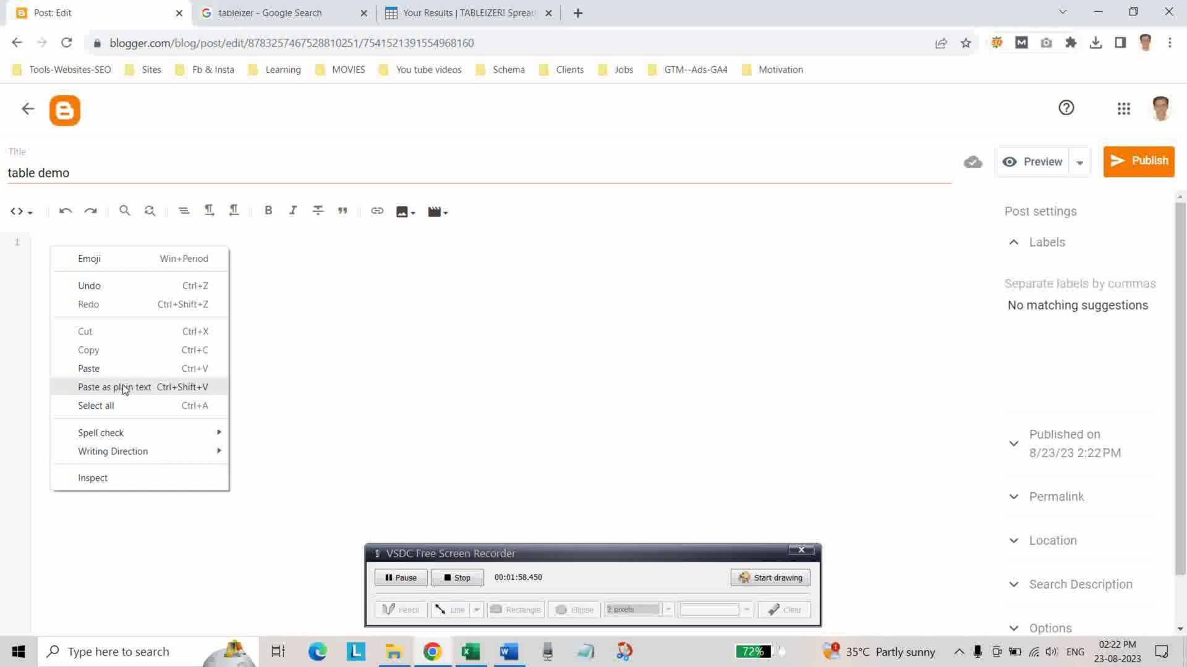
click(100, 368)
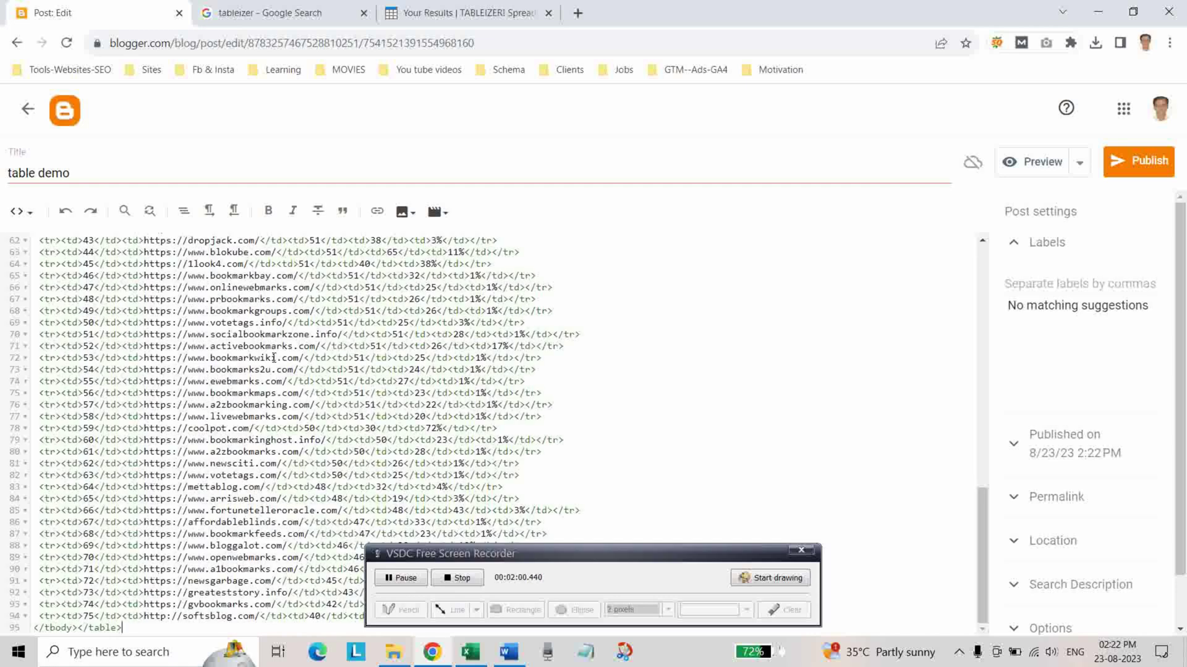
scroll(359, 384, up, 6)
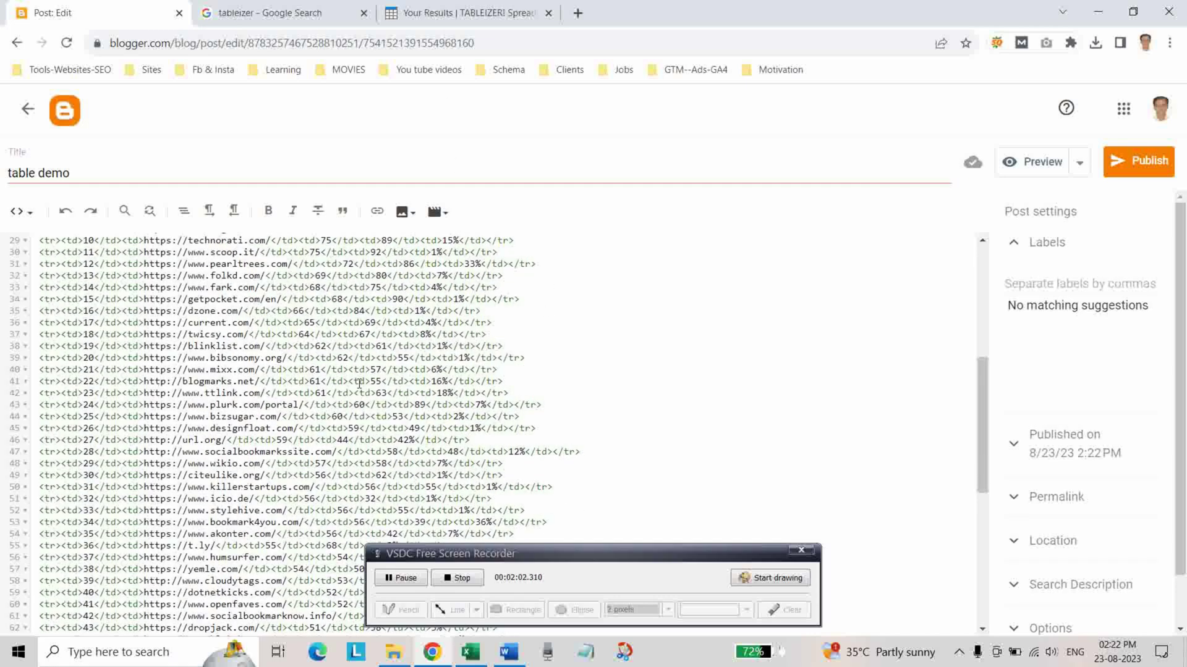
scroll(360, 384, up, 5)
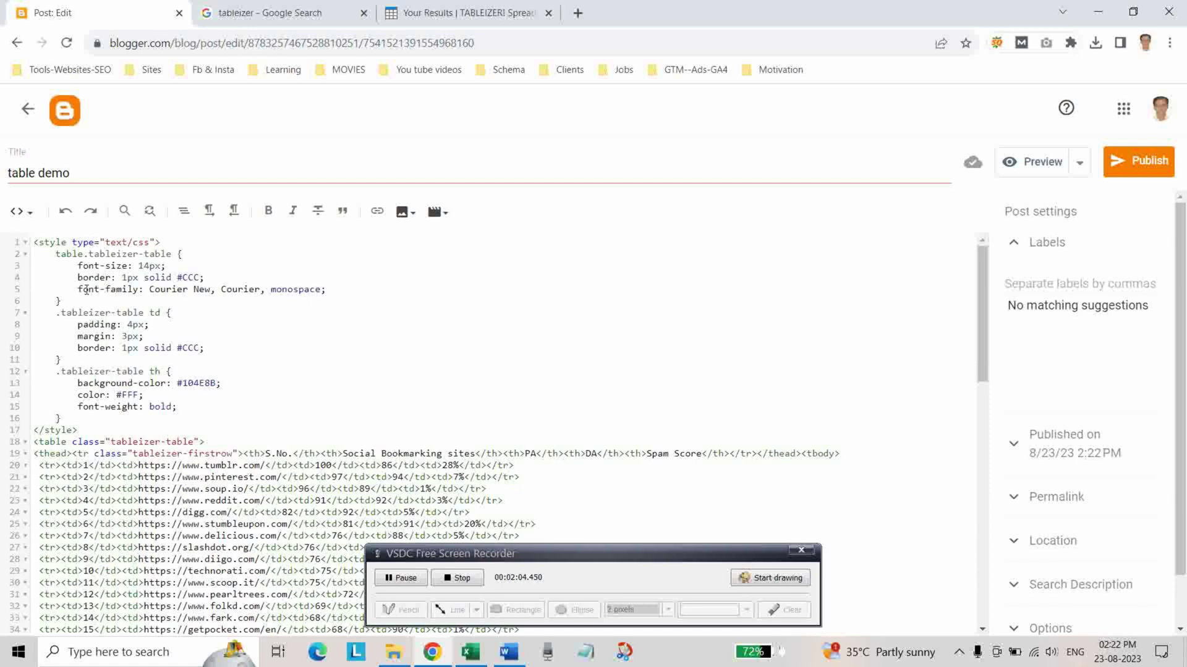
Switch the post editor to Compose view to see the rendered sites table
click(21, 211)
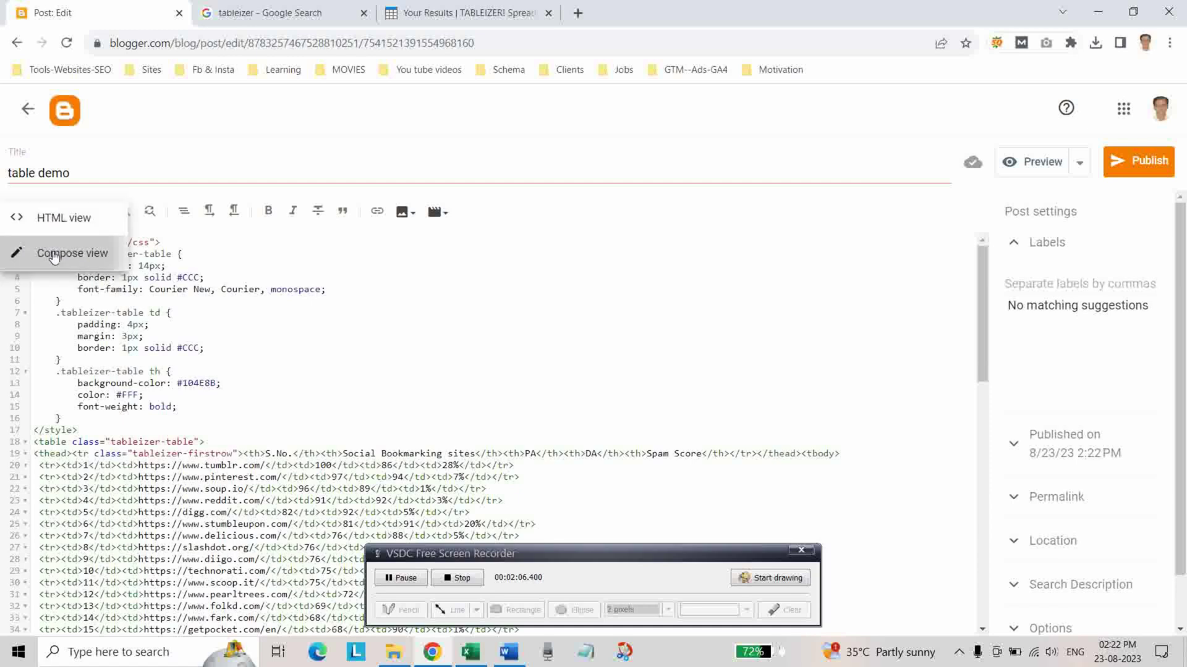
click(55, 255)
scroll(507, 374, down, 7)
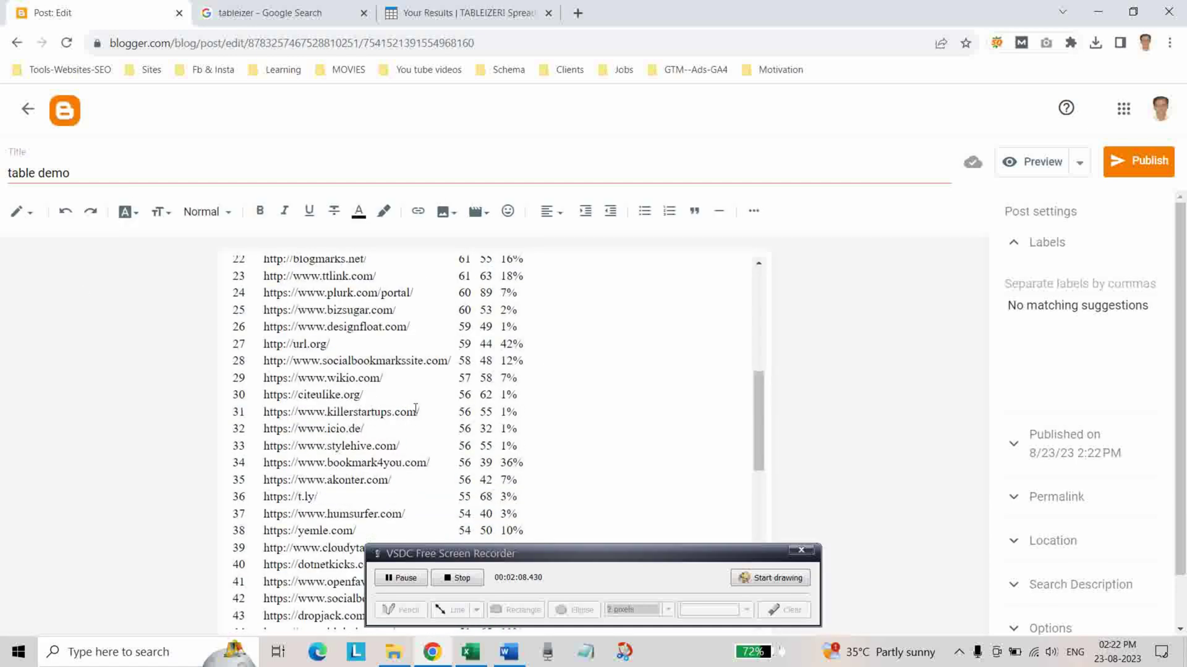
scroll(396, 414, up, 8)
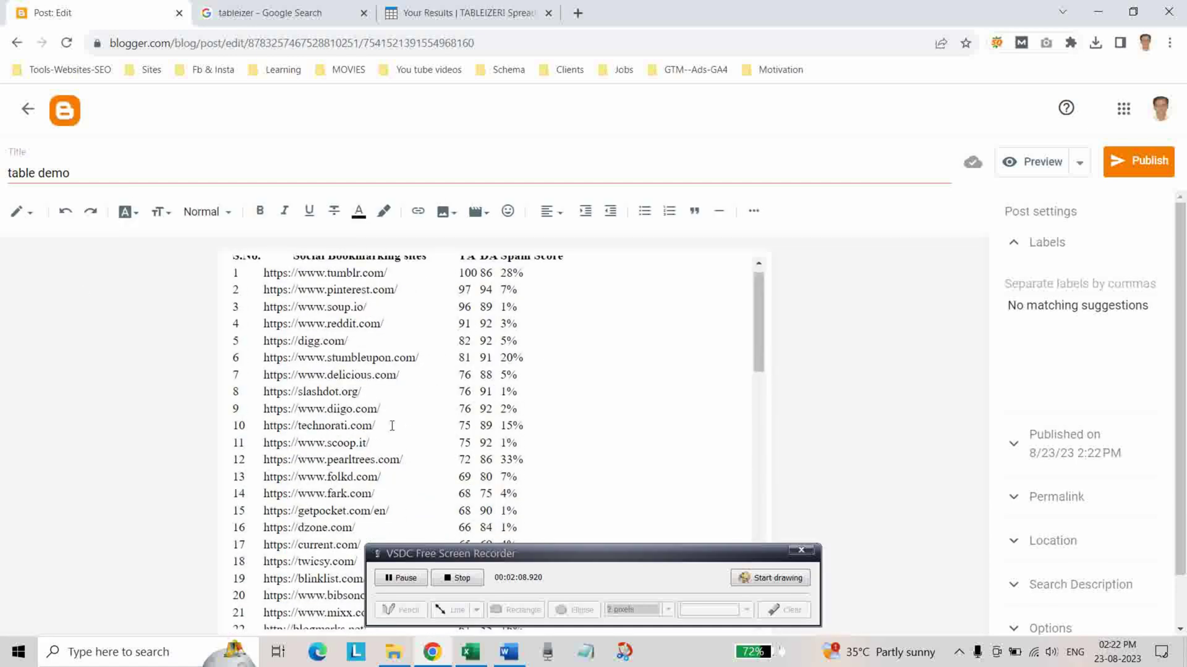
Preview the 'table demo' post and scroll through the rendered sites table
click(1033, 171)
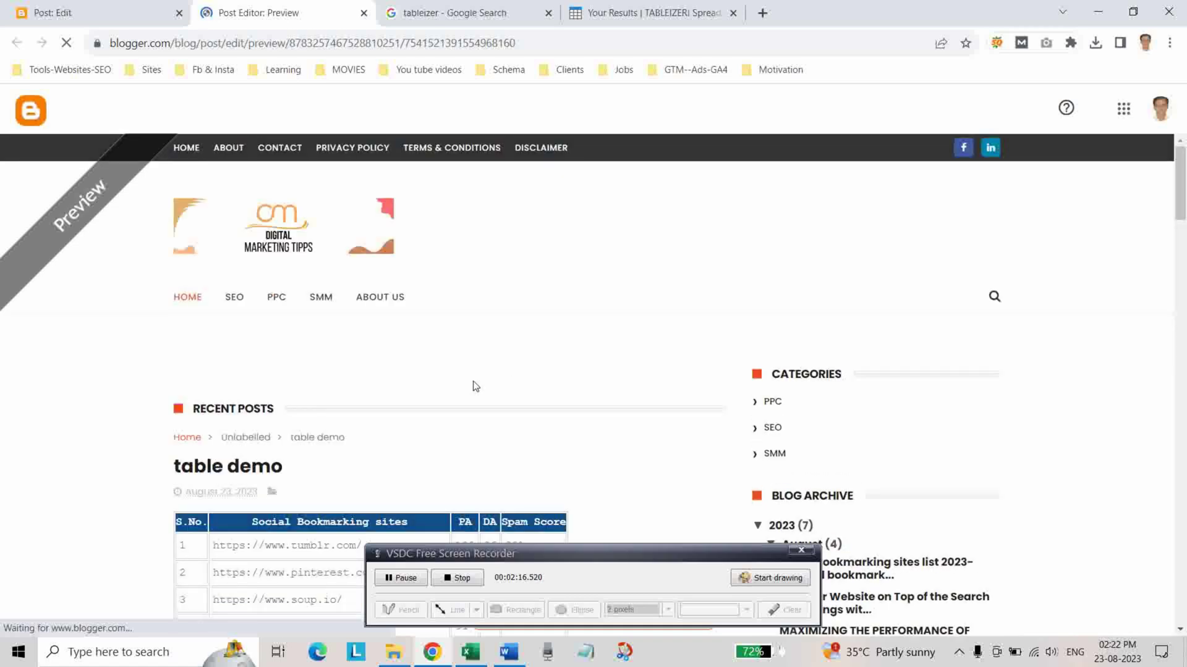
scroll(458, 390, down, 4)
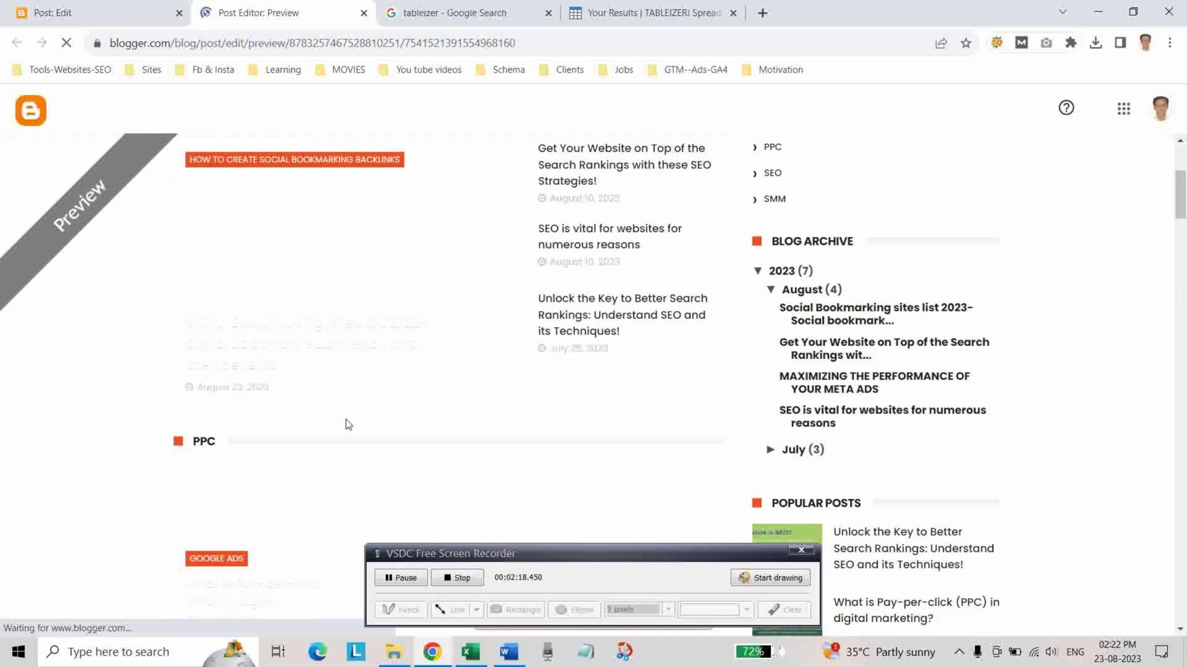
scroll(344, 424, down, 7)
scroll(484, 379, down, 5)
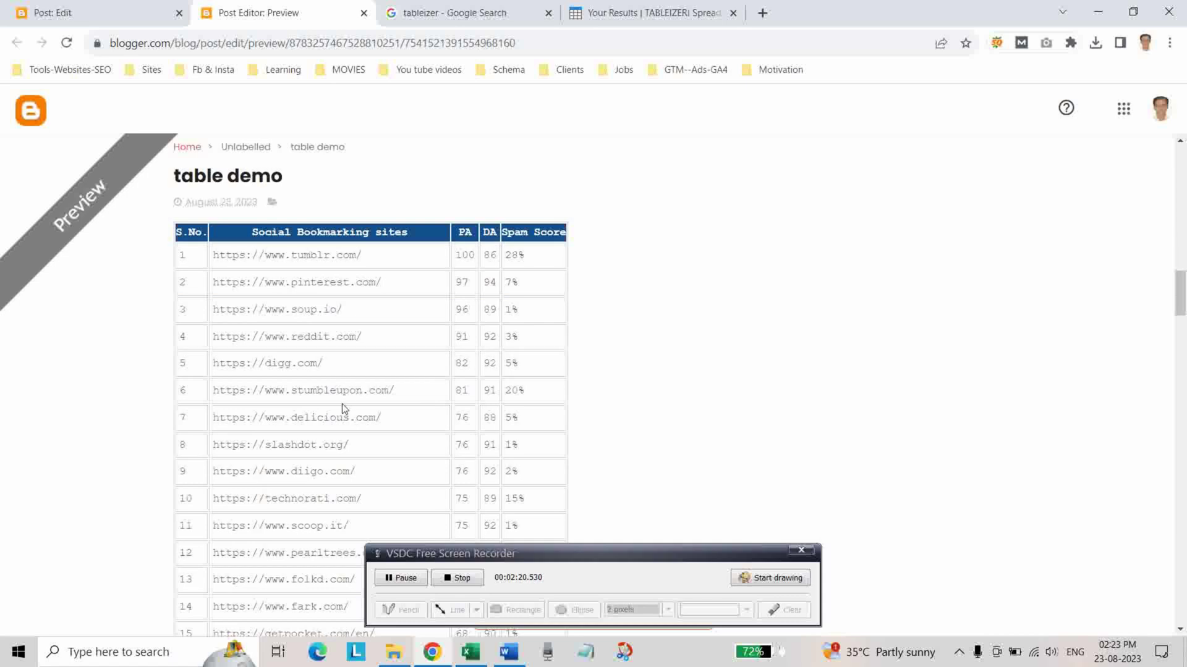
scroll(344, 408, down, 3)
scroll(393, 403, down, 15)
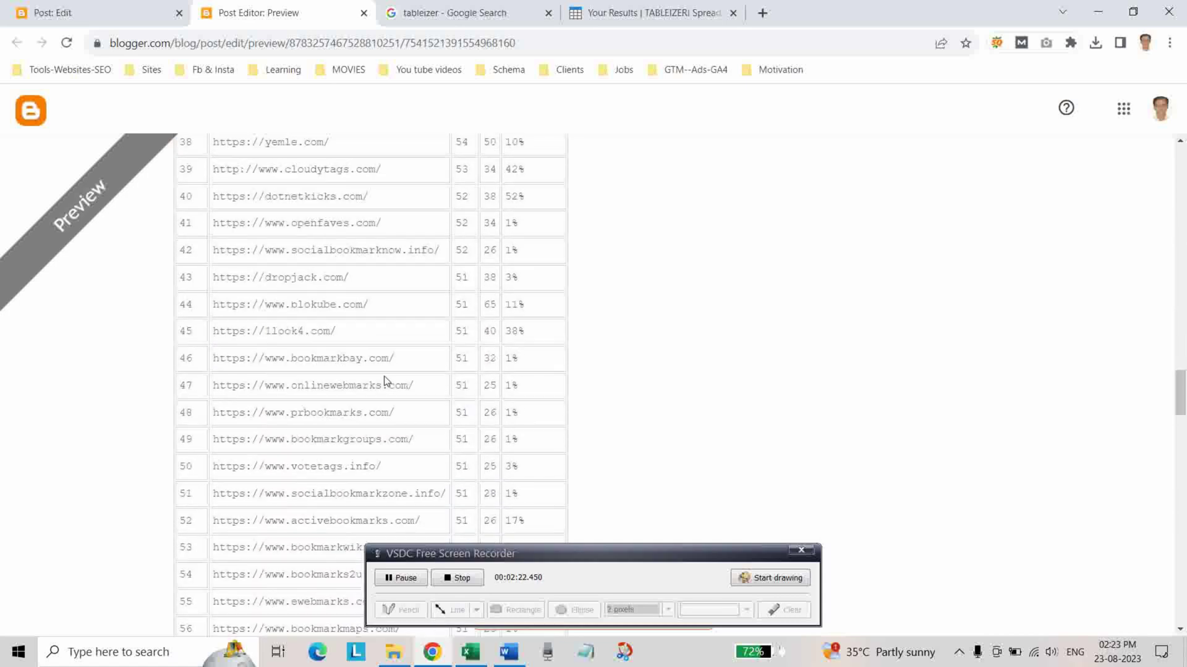
scroll(383, 382, down, 10)
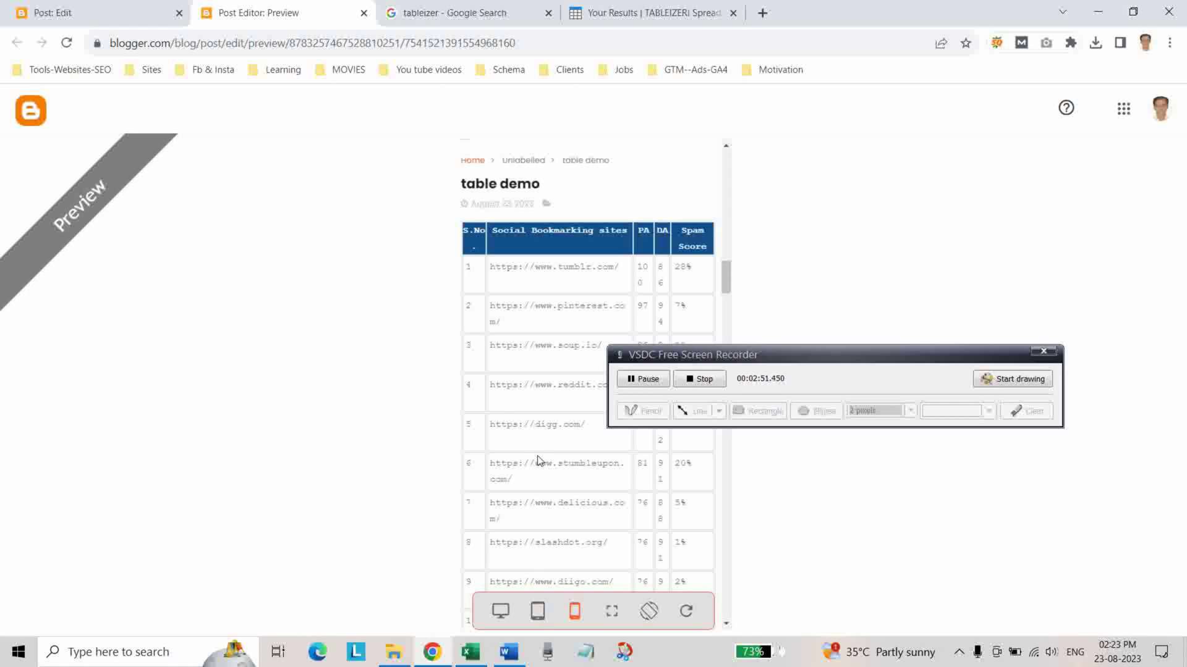
Check the preview's table at desktop, tablet and phone widths
click(500, 611)
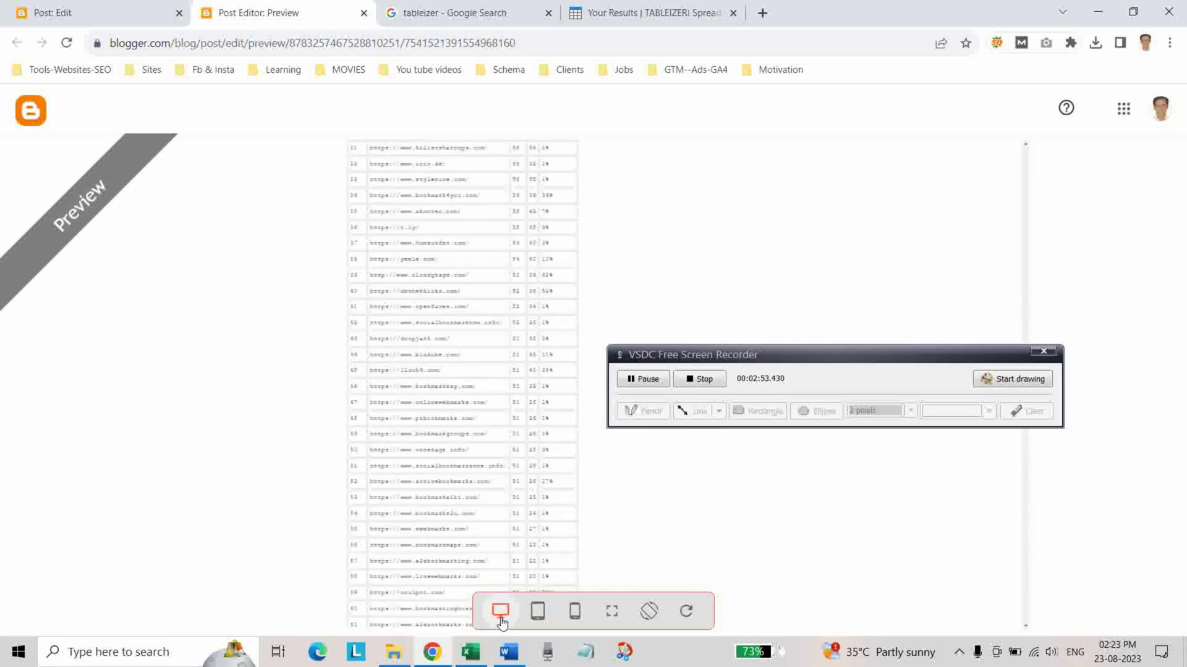
scroll(458, 519, up, 15)
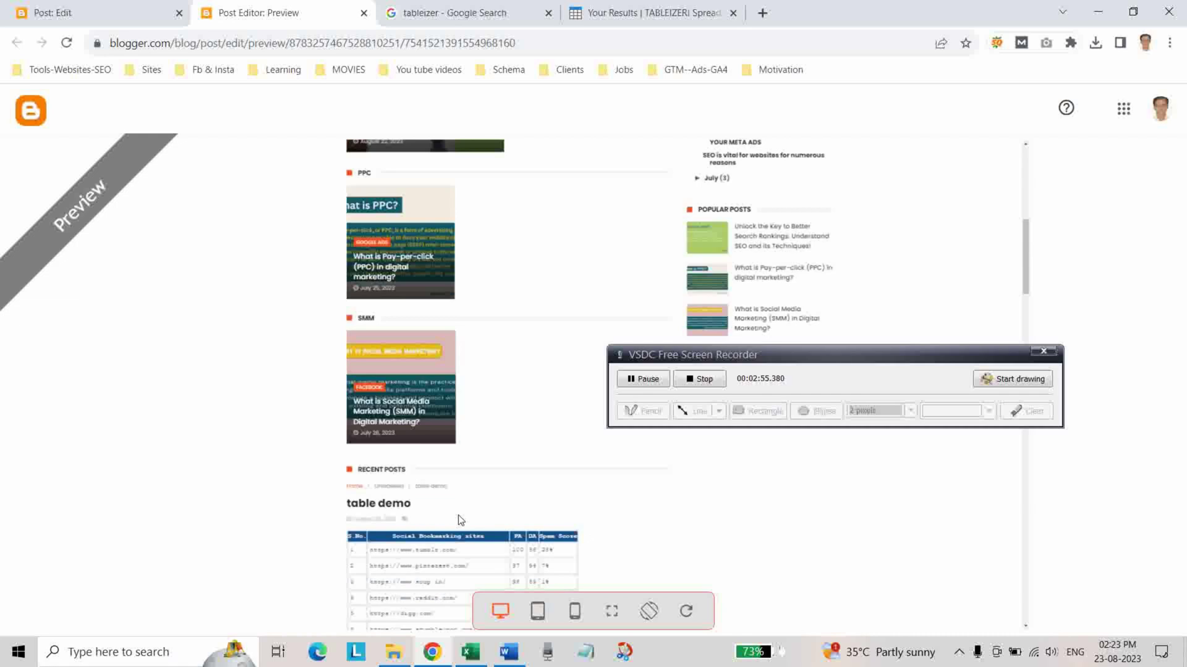
scroll(458, 514, down, 4)
click(537, 611)
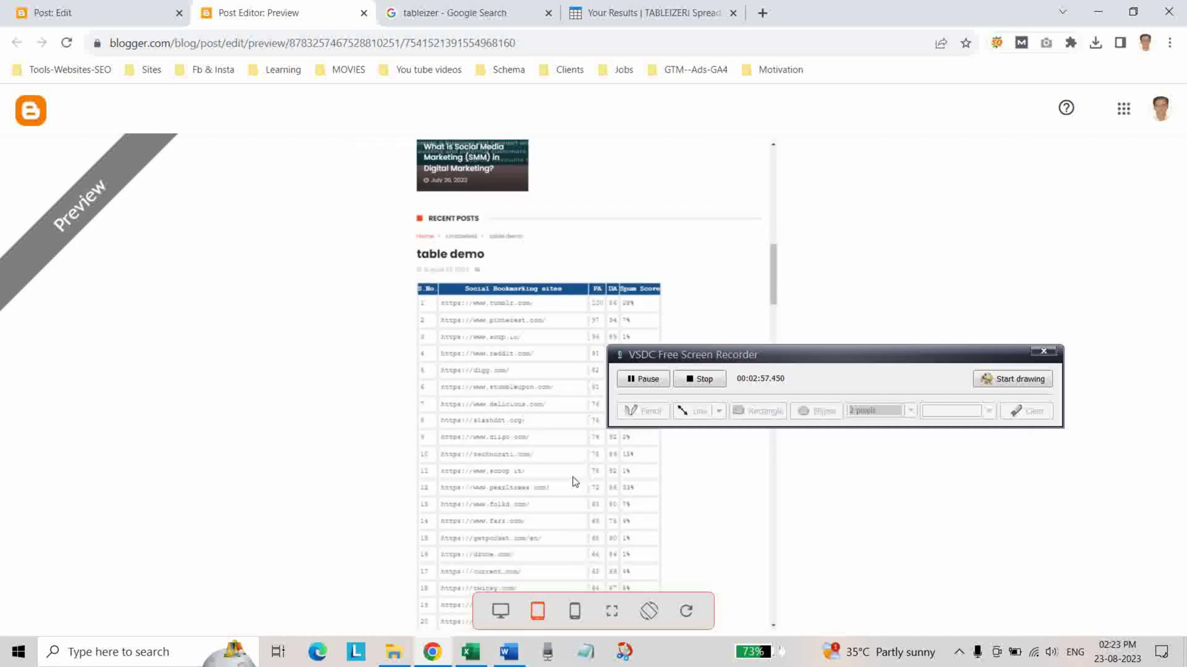
scroll(574, 482, down, 3)
click(574, 611)
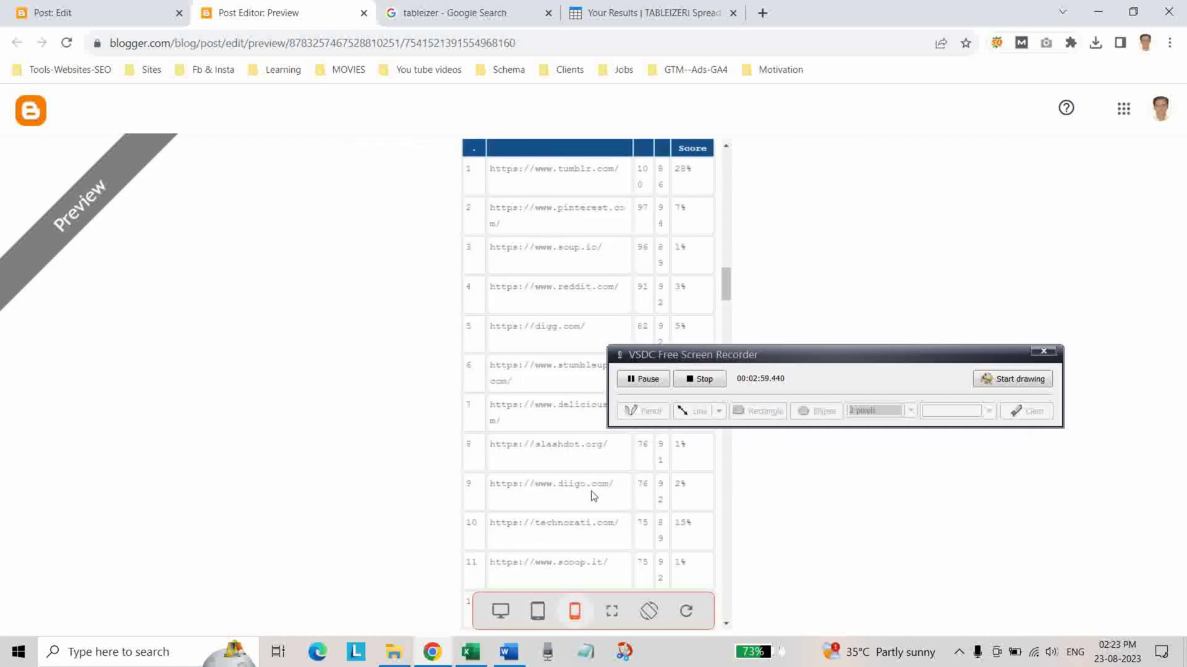
scroll(590, 492, up, 5)
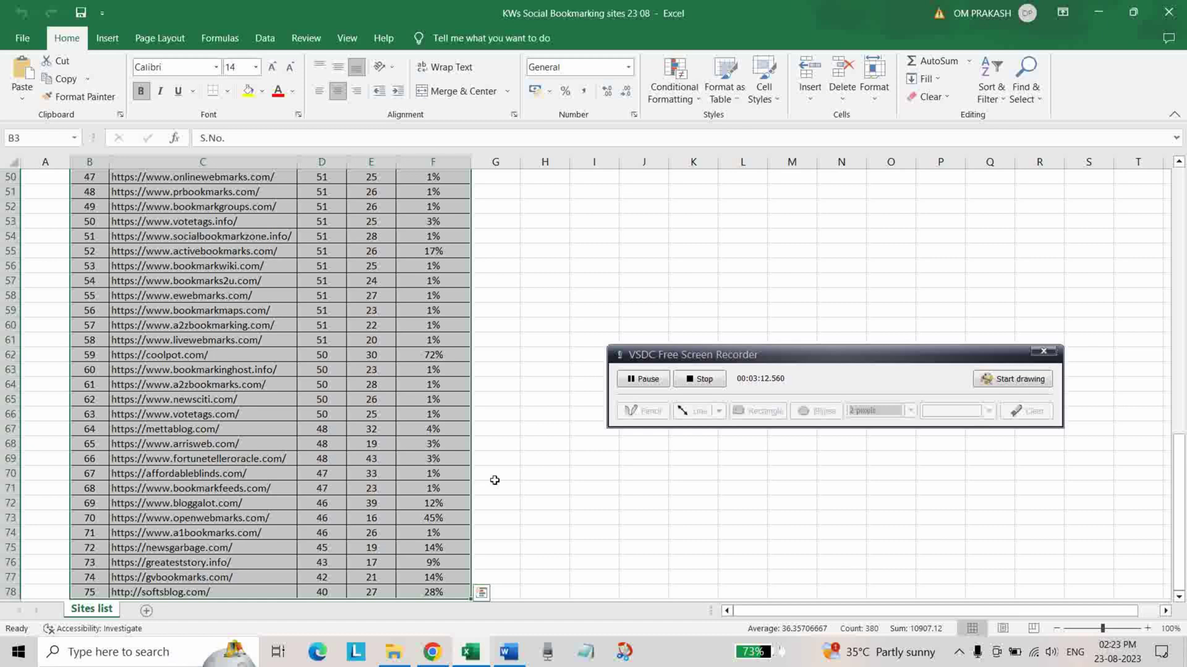
Clear the sites table selection in Excel by clicking an empty cell
click(547, 487)
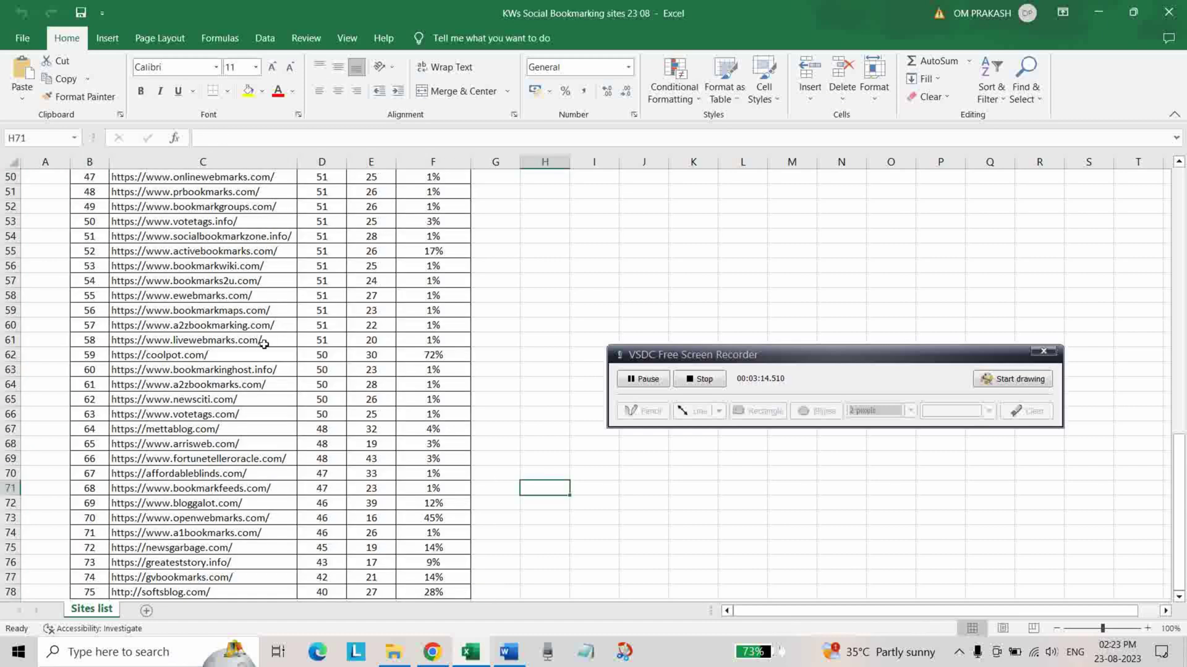
scroll(262, 355, up, 9)
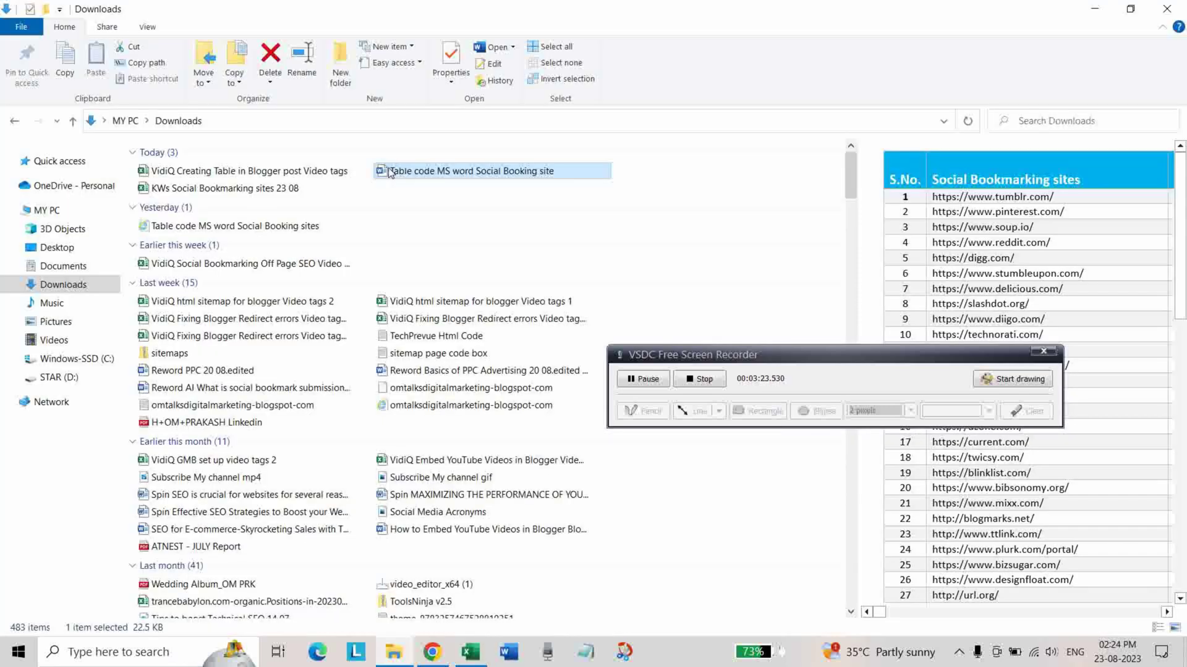
Open 'Table code MS word Social Booking site' in Word and scroll through its table
right_click(390, 173)
click(414, 176)
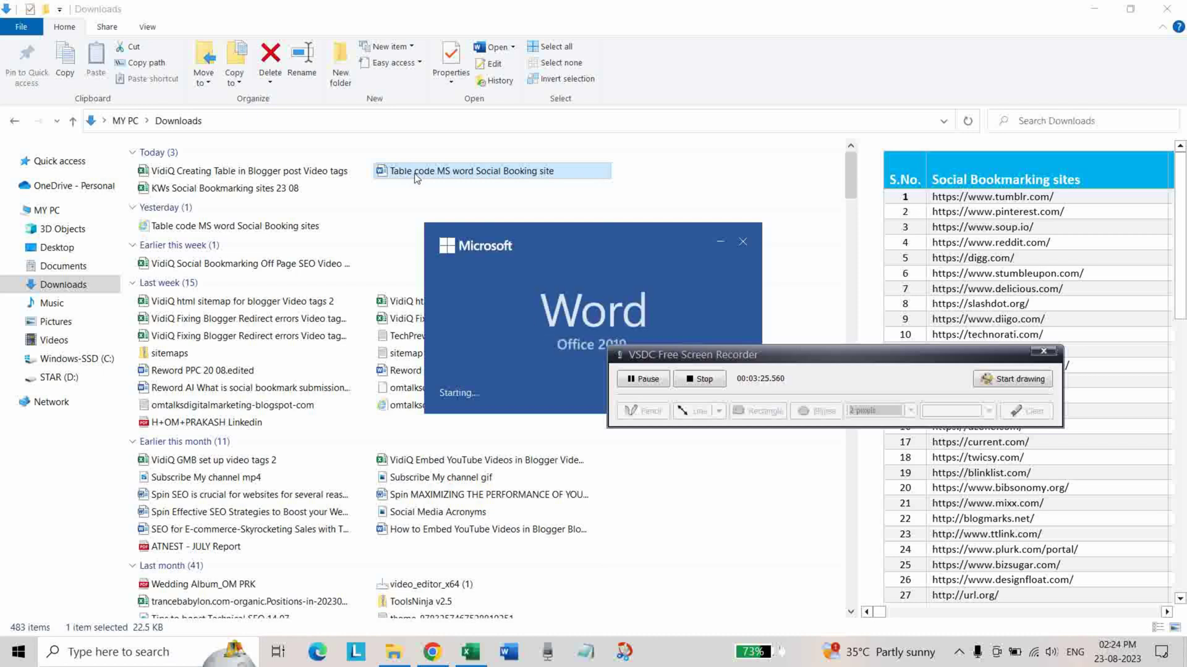
scroll(390, 415, down, 2)
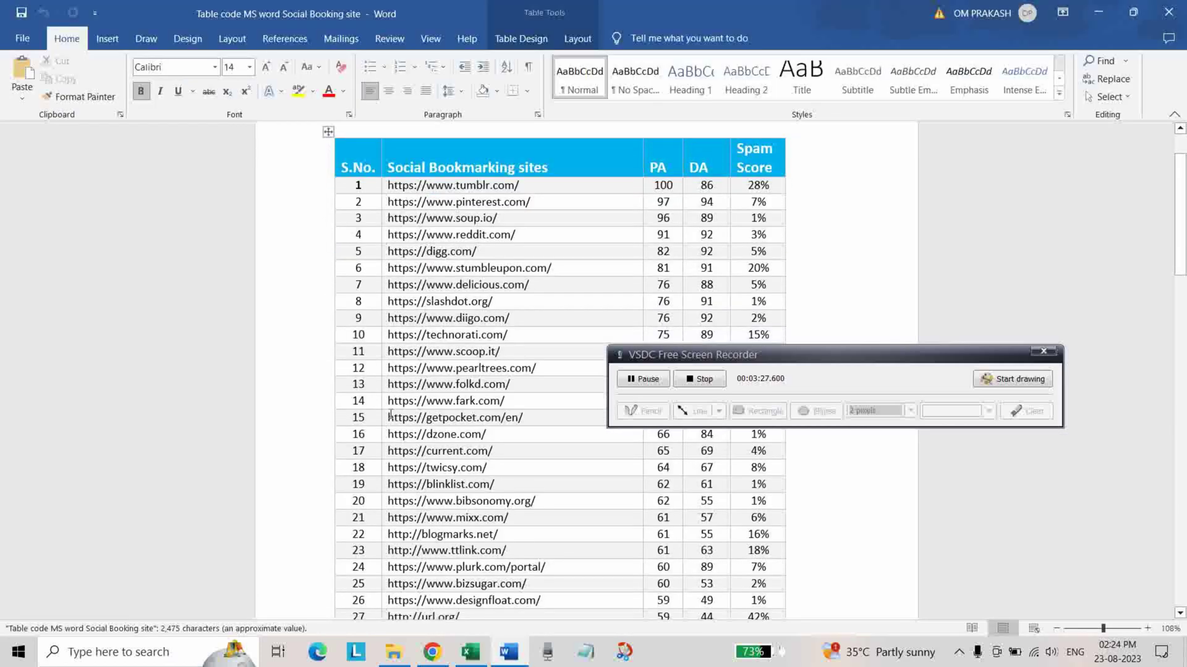
scroll(488, 318, up, 2)
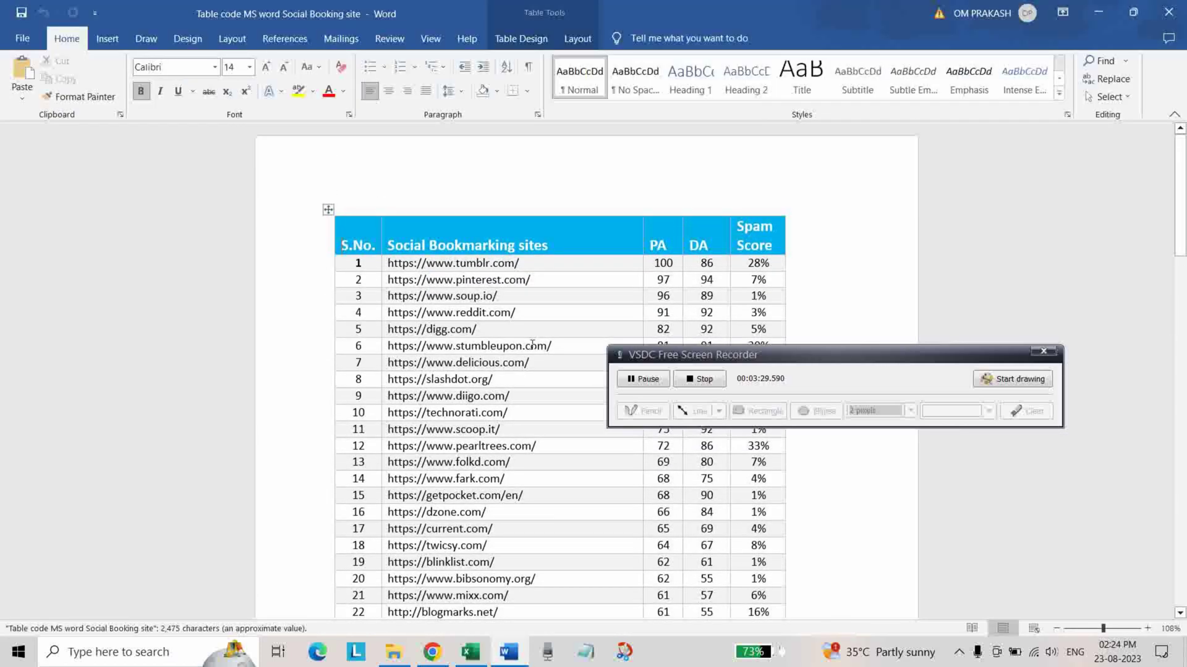
scroll(487, 389, down, 3)
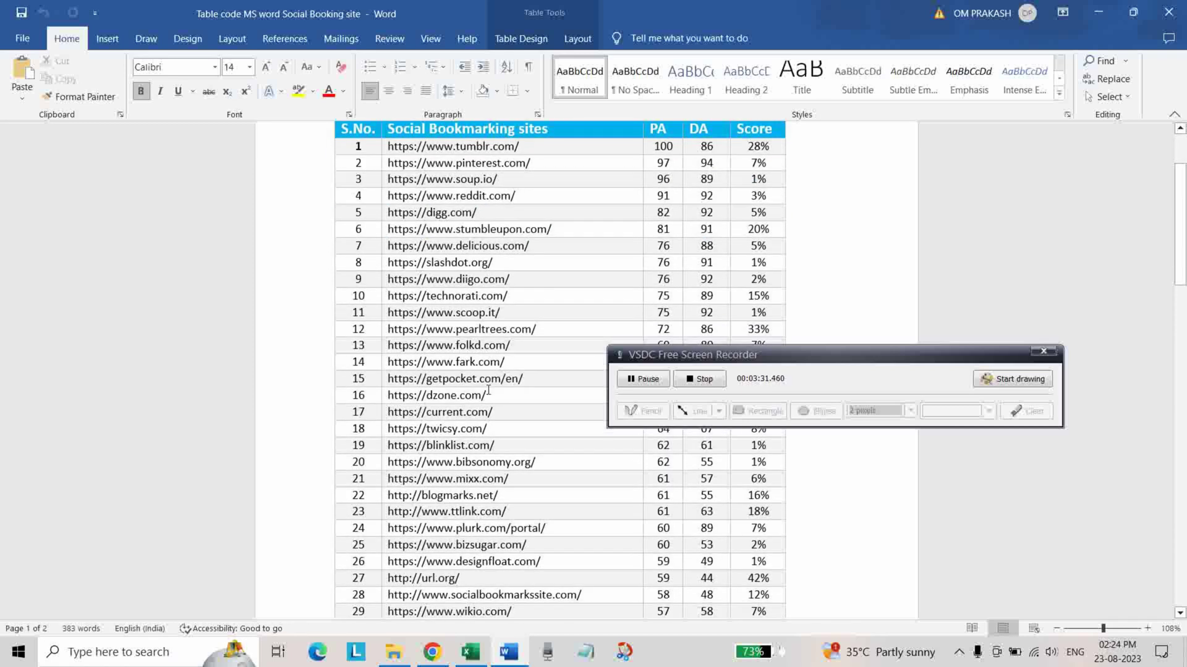
scroll(433, 309, up, 3)
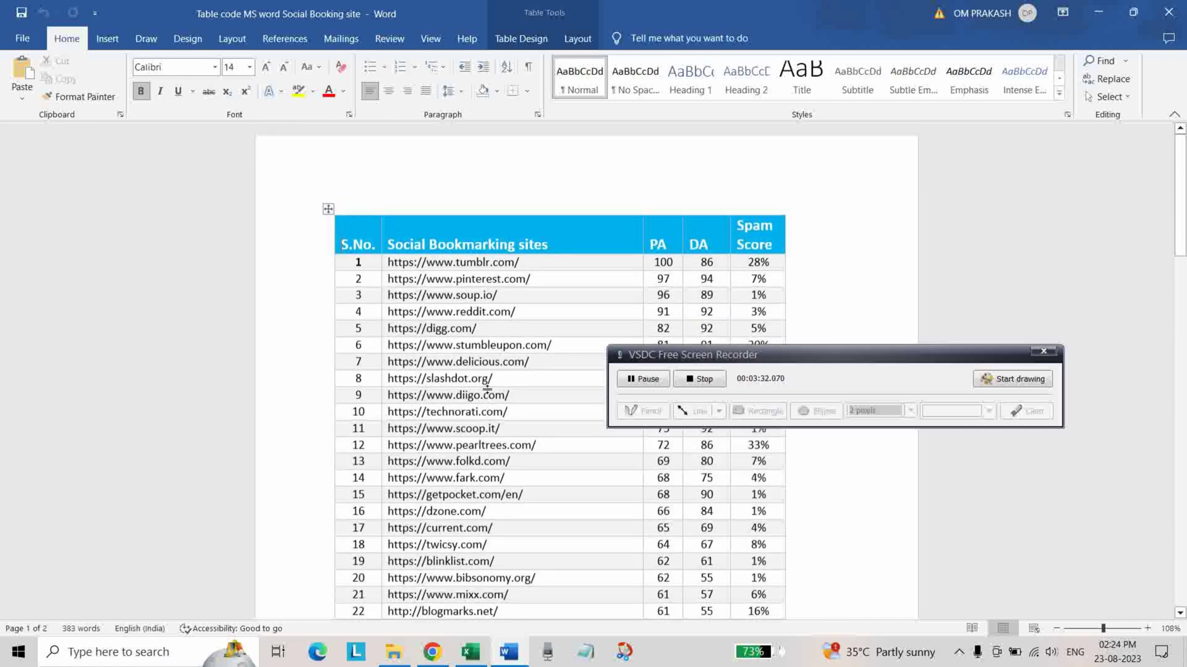
Save the document to Downloads as Web Page, Filtered (.htm), accepting the compatibility prompt
click(23, 38)
click(64, 244)
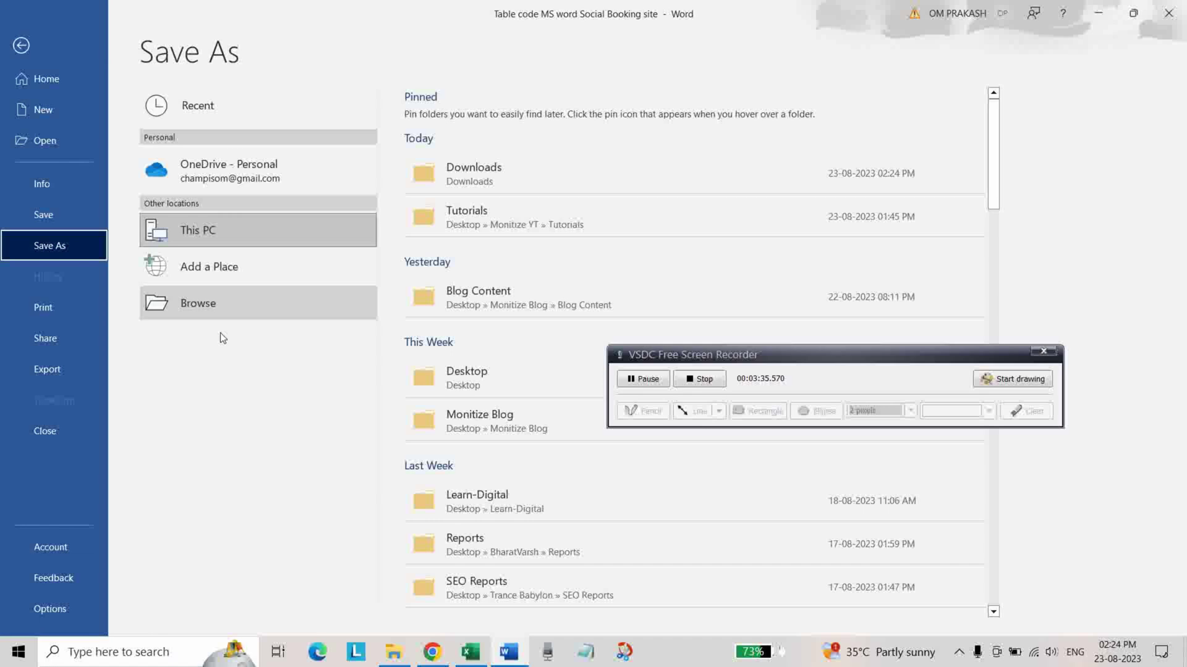
click(221, 304)
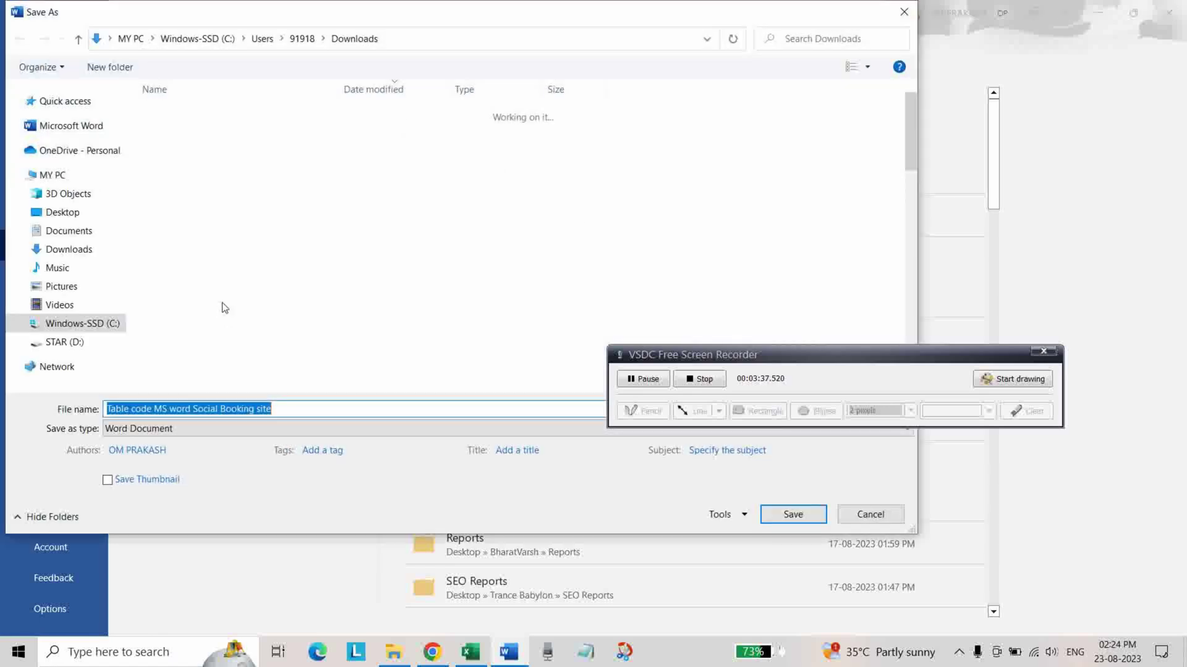
click(68, 249)
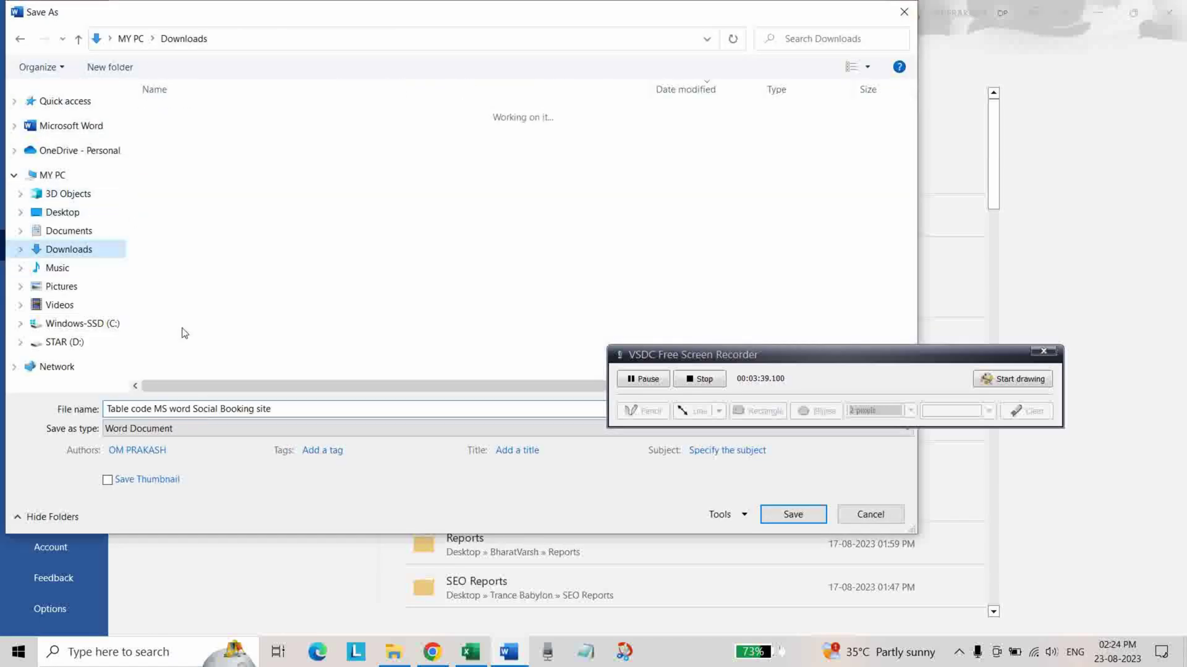
click(287, 409)
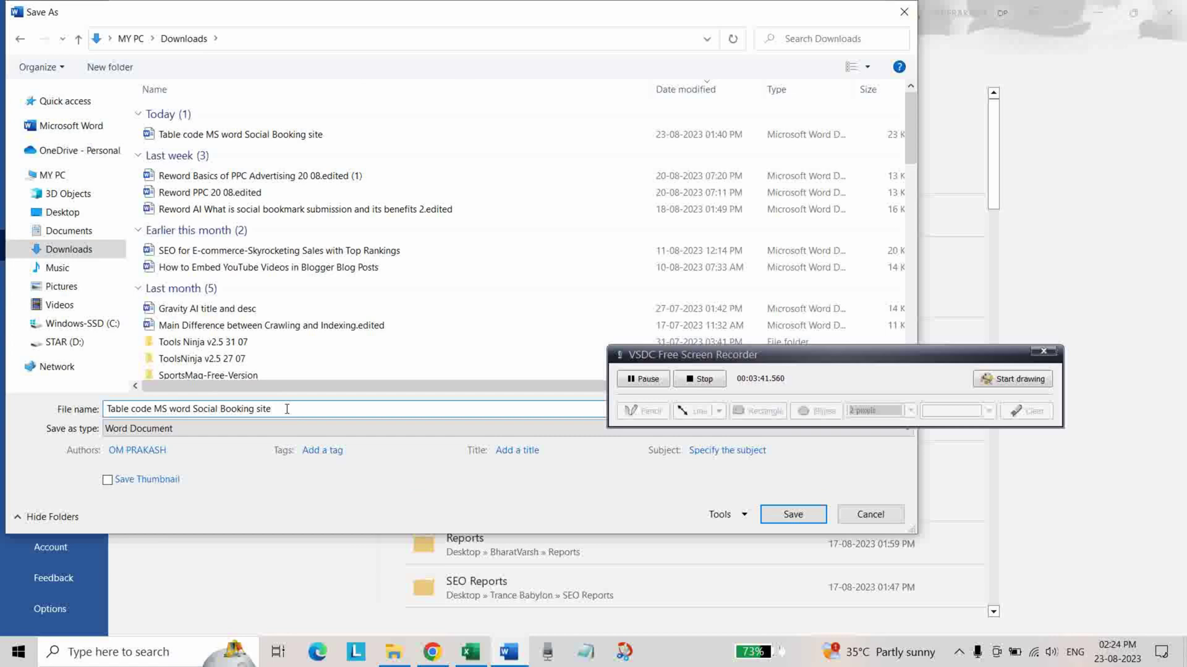
text(.htm)
click(227, 430)
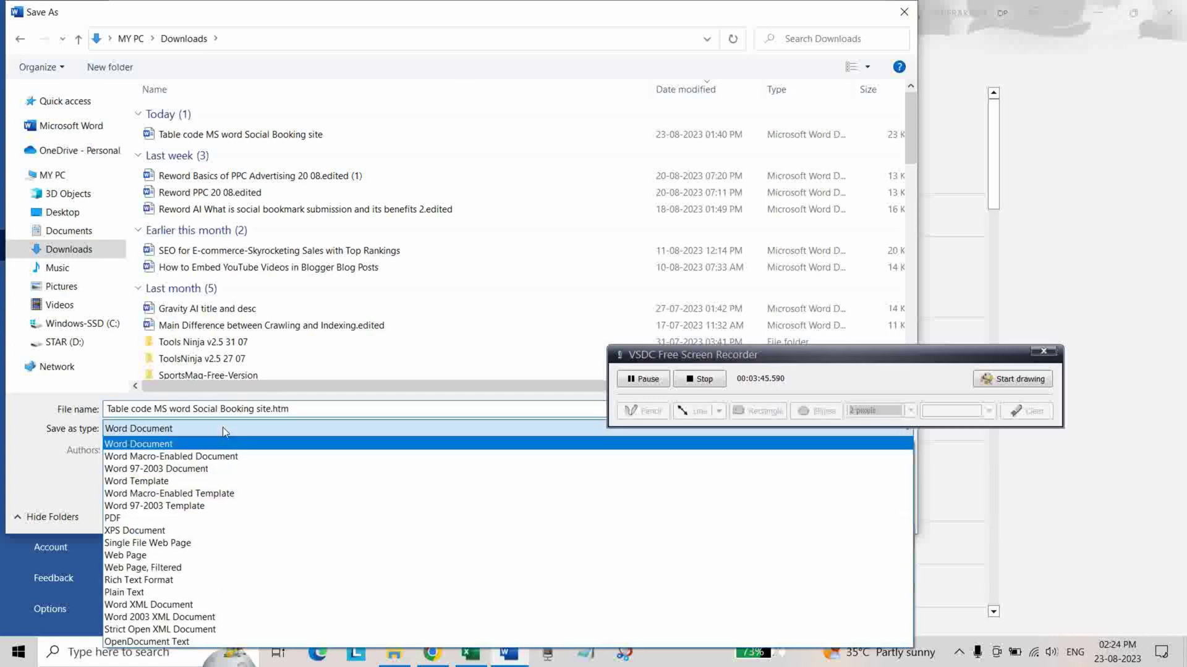
click(227, 568)
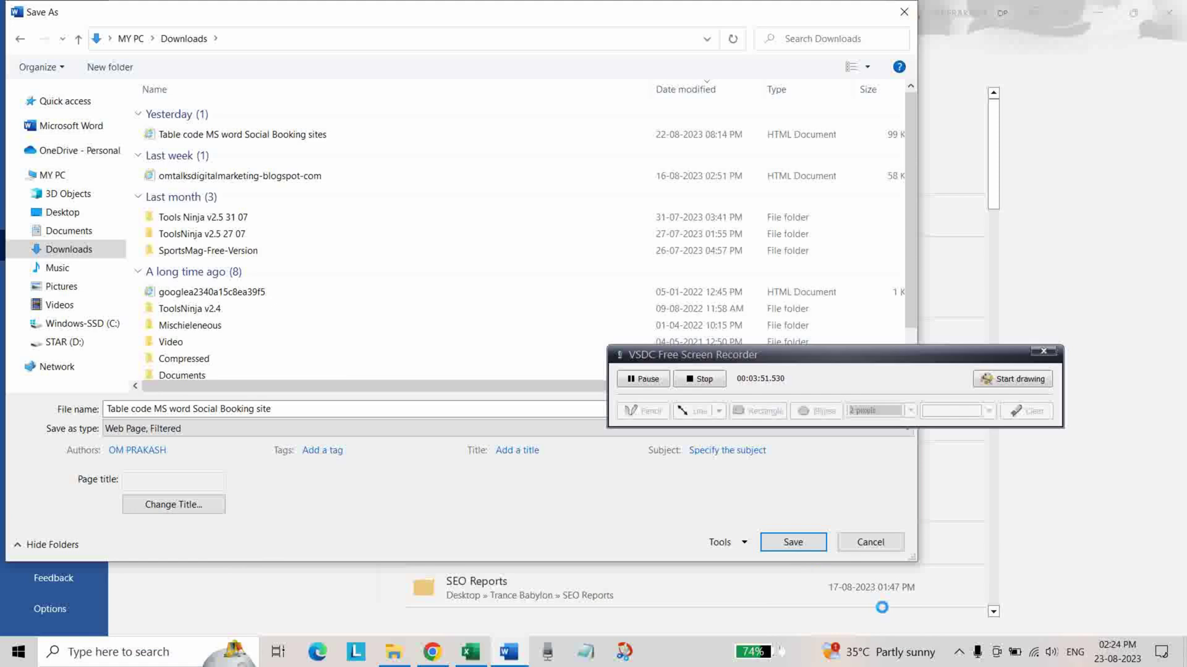
click(788, 543)
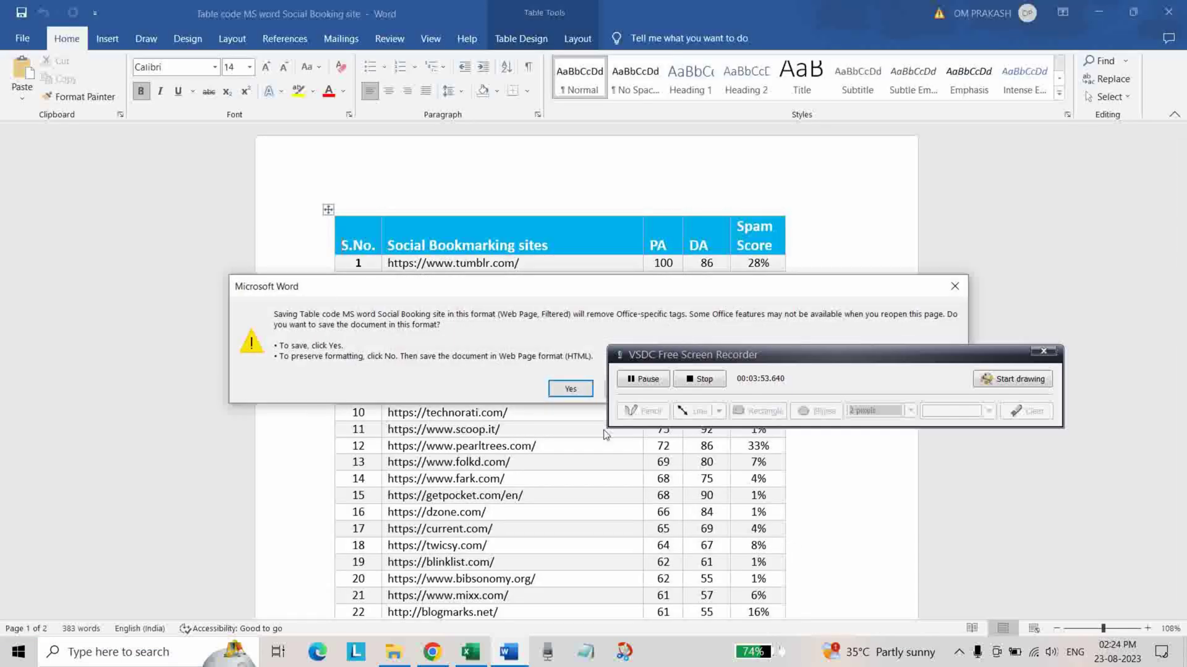
click(570, 390)
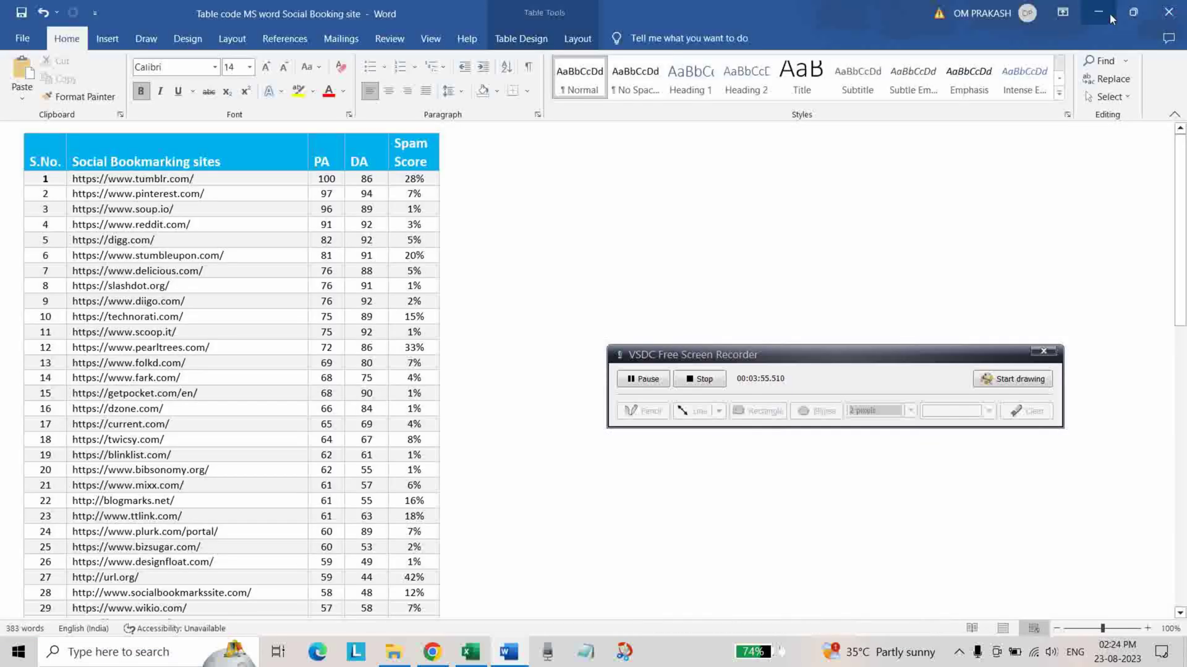
Open the saved .htm file in Notepad and select all its HTML code
click(1097, 11)
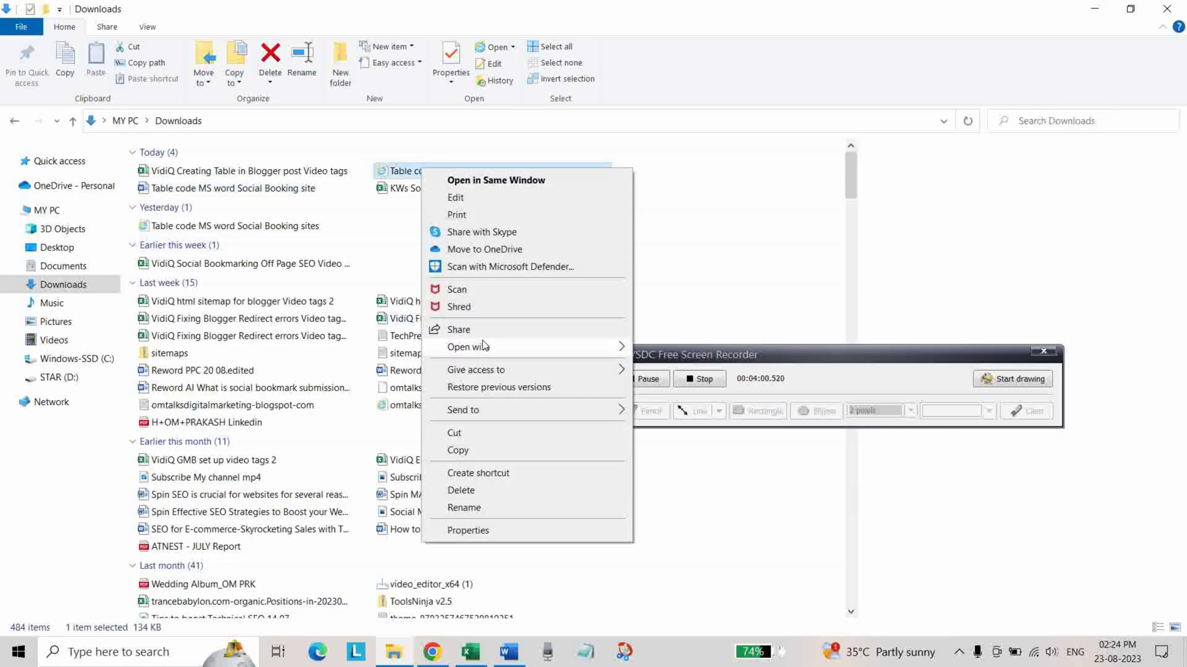
mouse_move(483, 348)
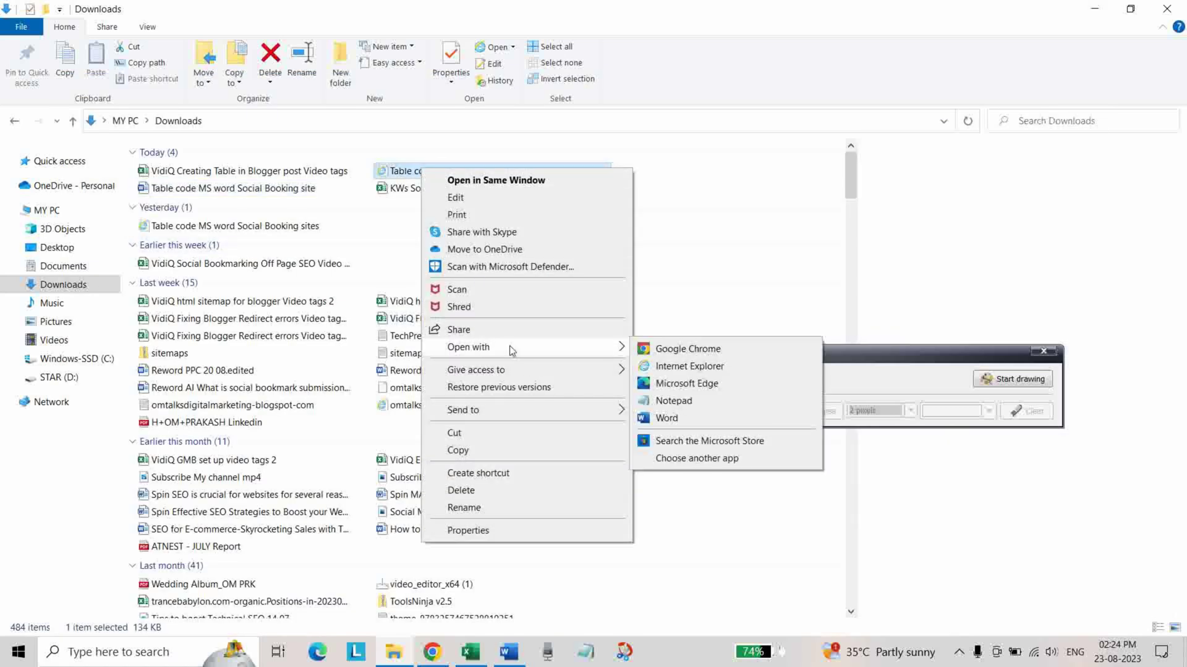
click(670, 400)
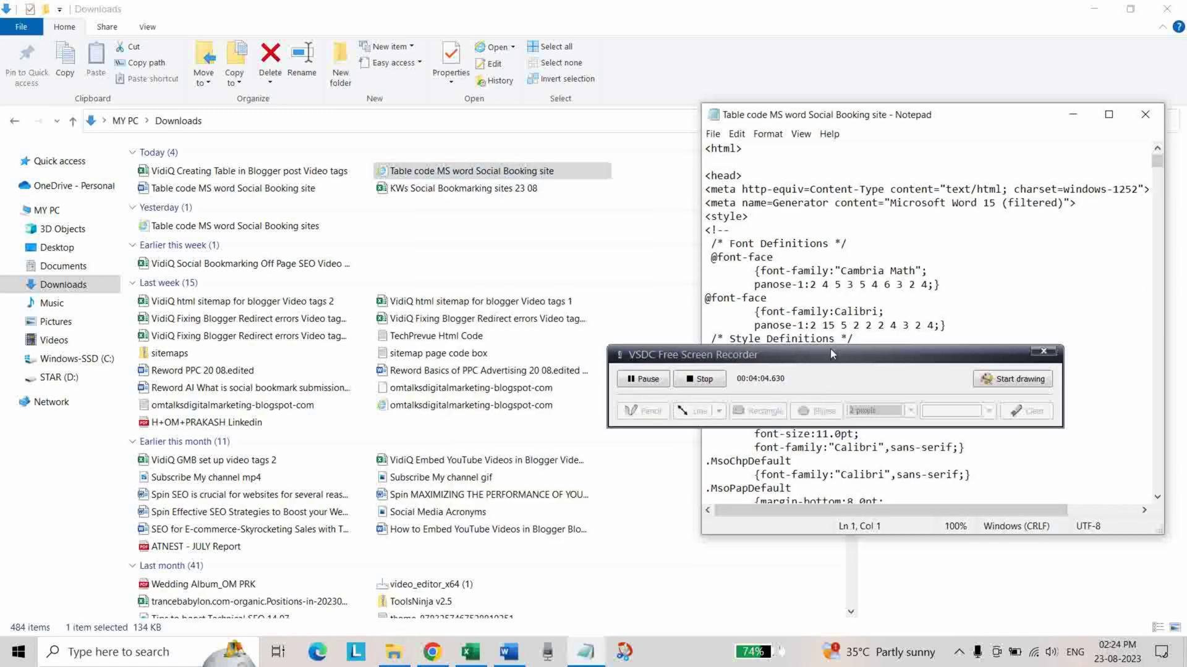
drag(833, 354, 426, 431)
click(764, 236)
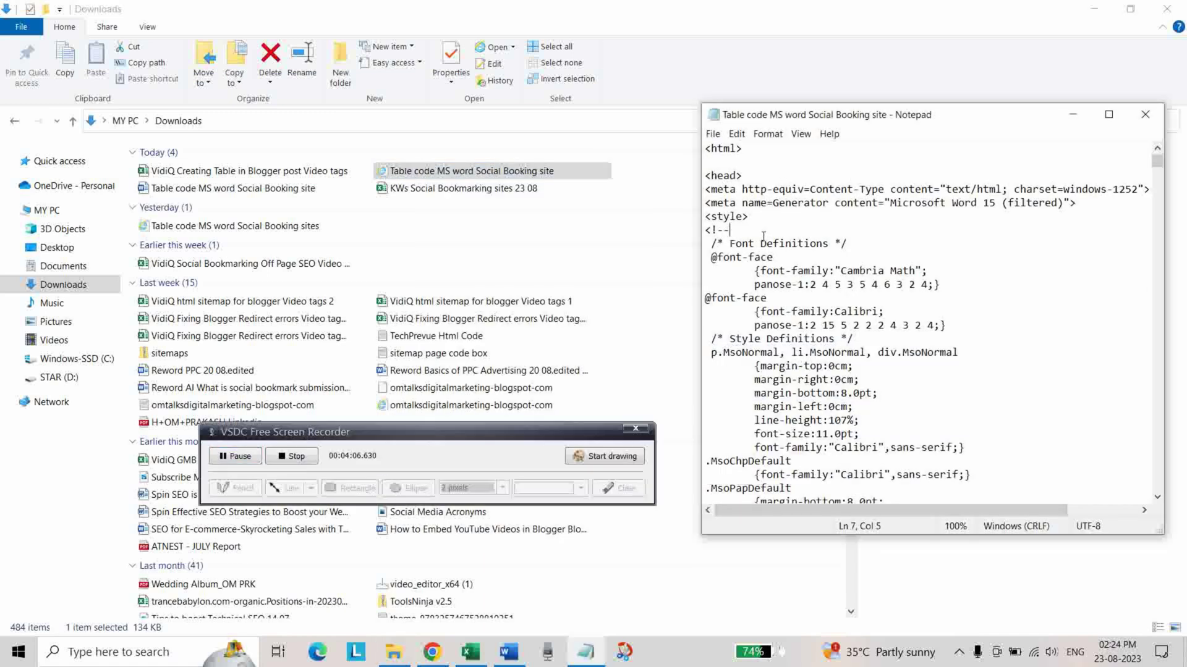
key(ctrl+a)
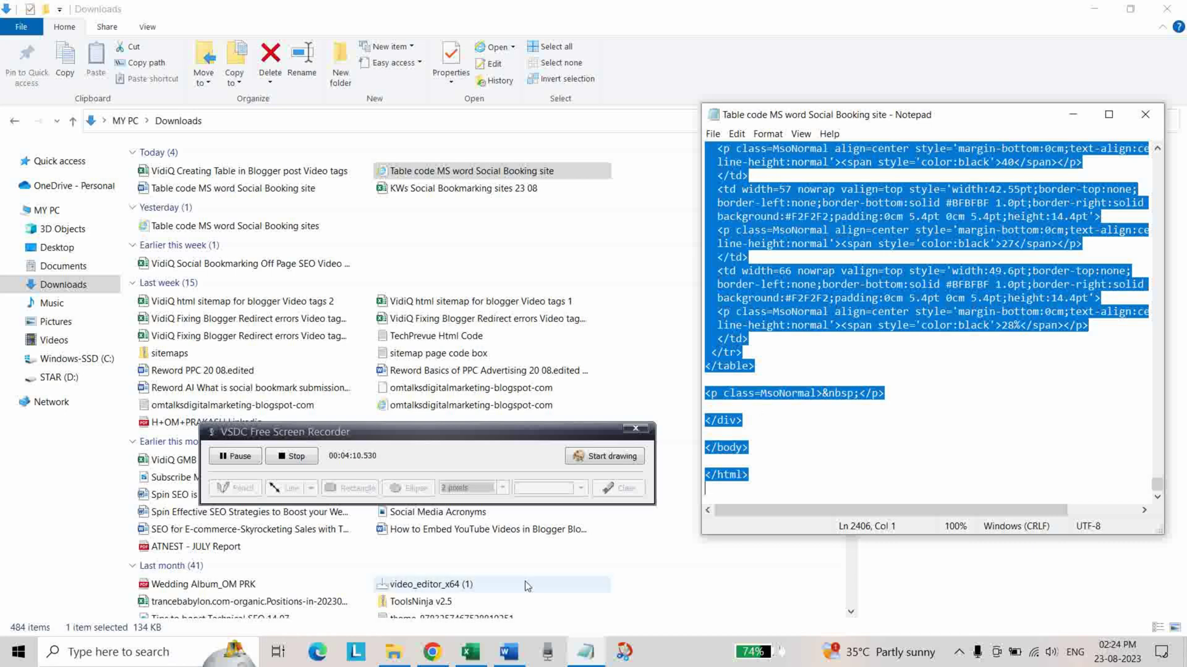
Leave the first post as a draft and start a new post titled 'table demo2'
click(432, 652)
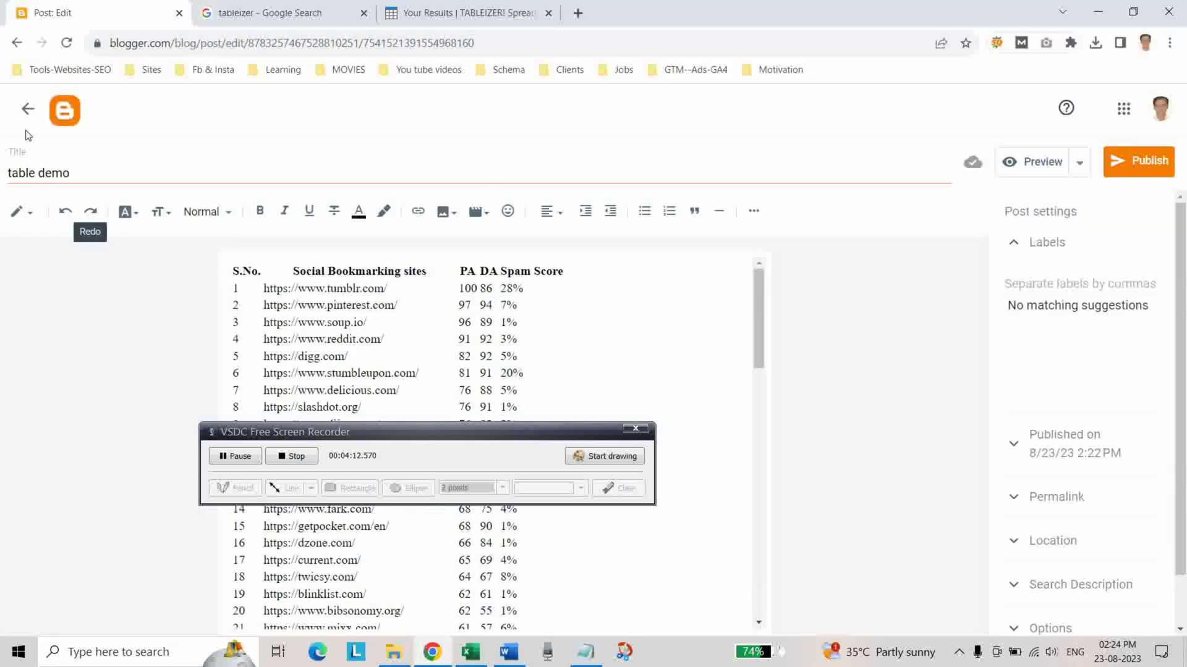
click(27, 108)
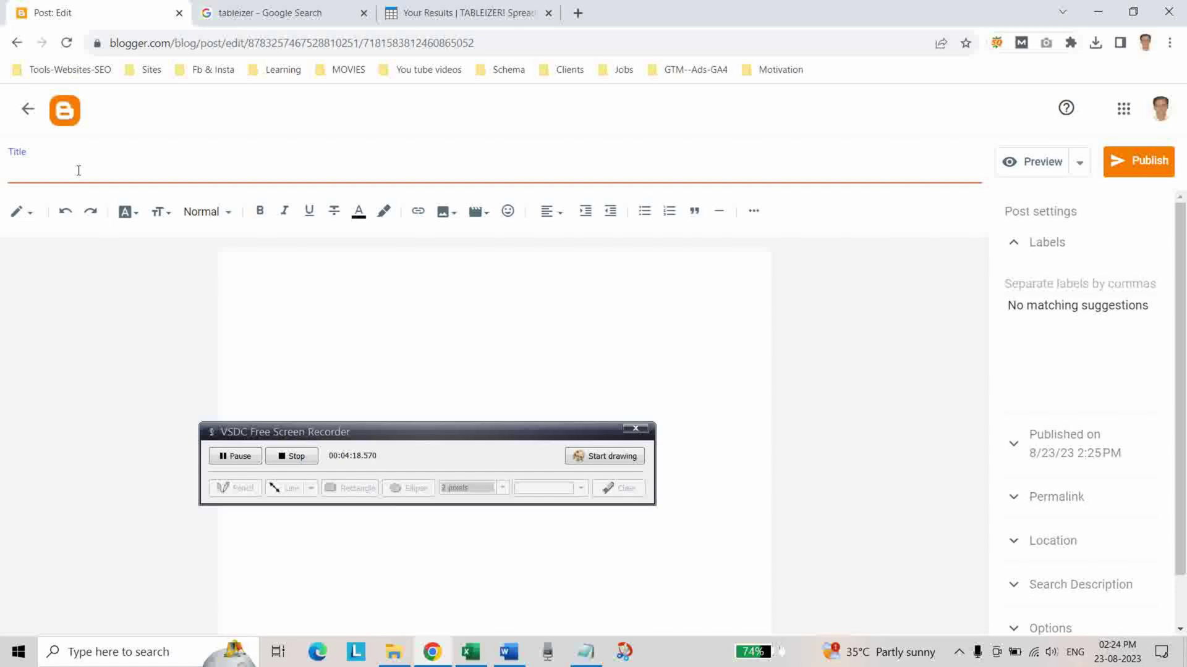
text(table demo2)
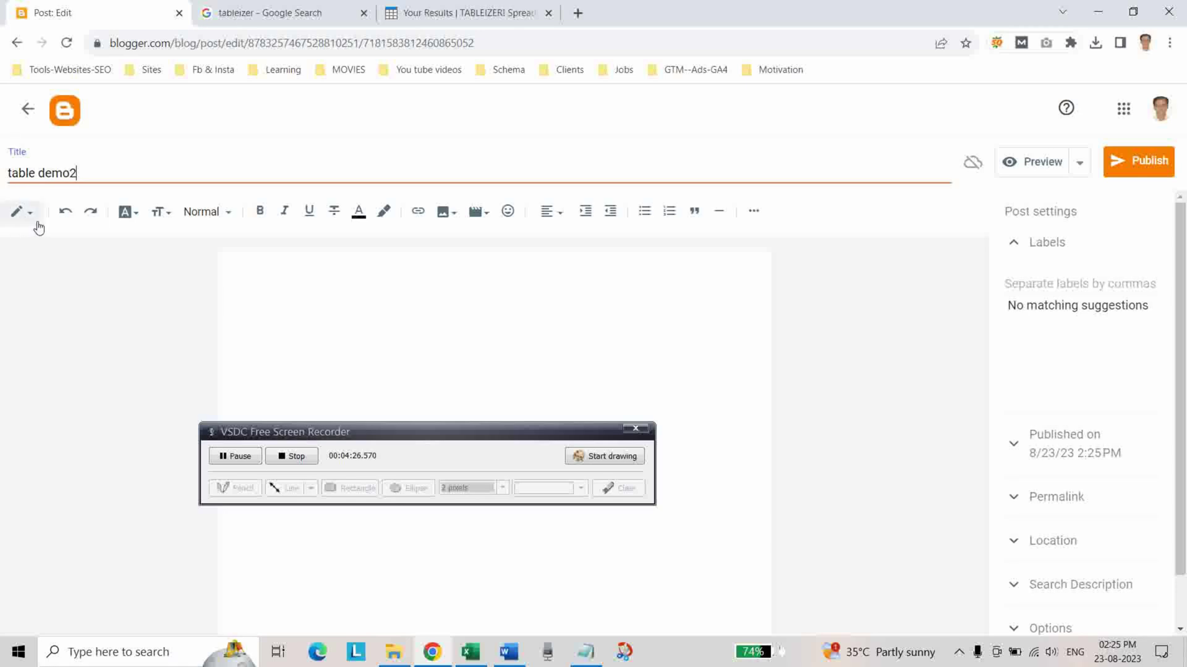
In HTML view, replace the empty <p>&nbsp;</p> line with the copied Word HTML, then return to Compose view
click(25, 213)
click(63, 184)
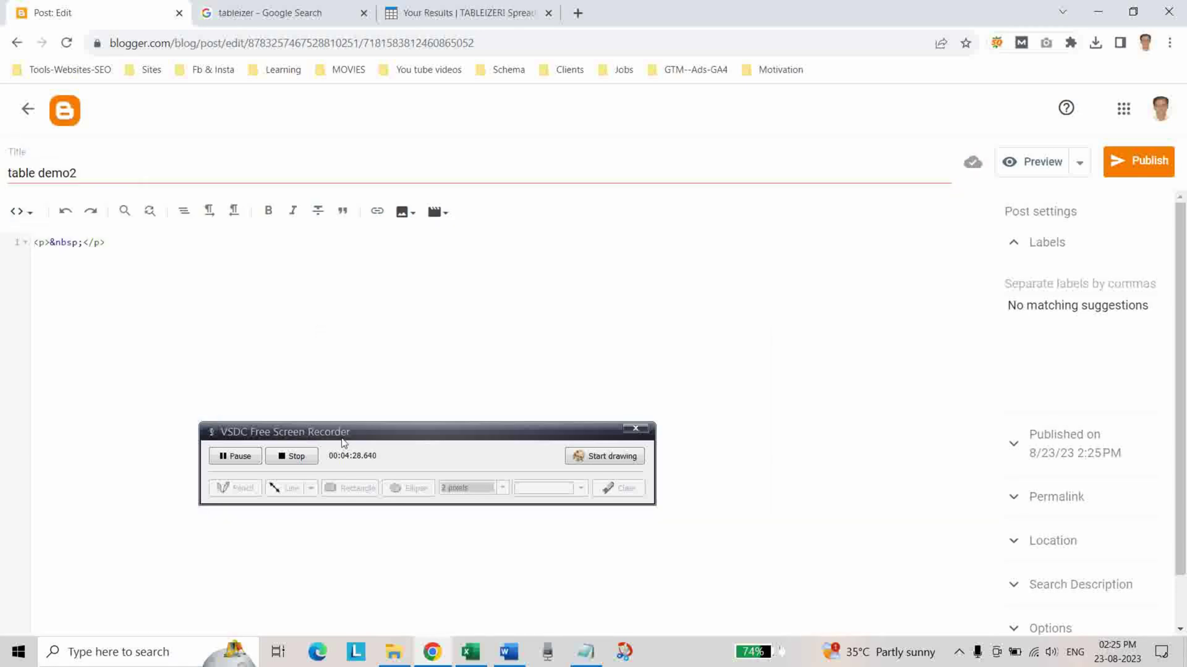
drag(121, 244, 13, 241)
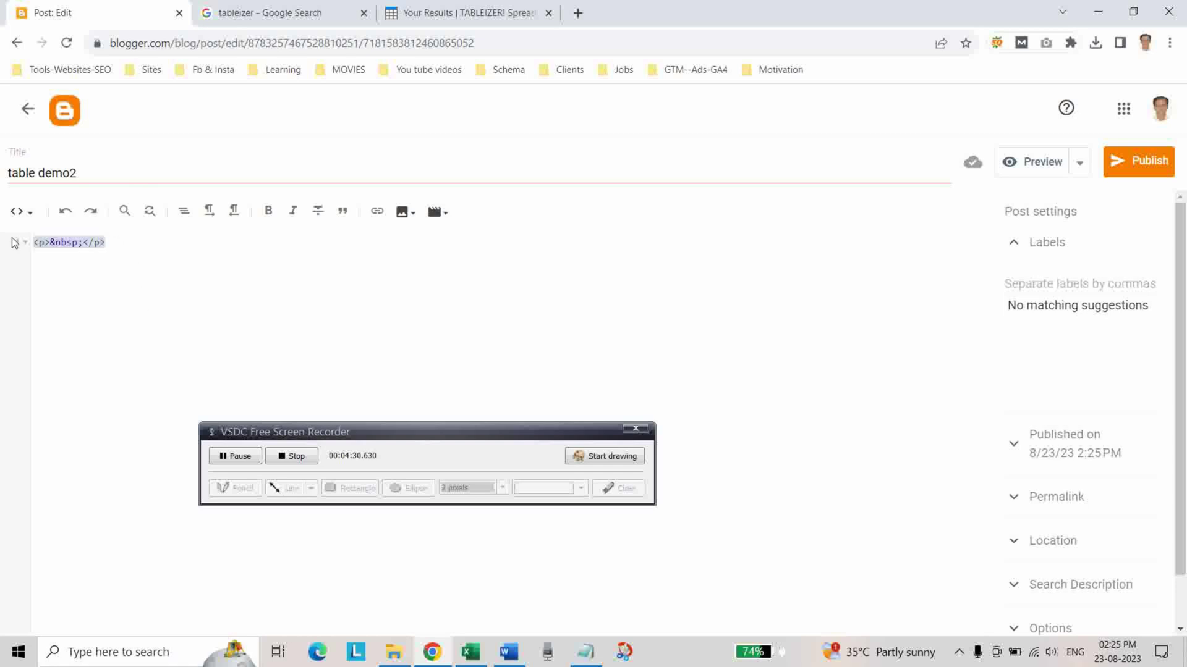
key(Delete)
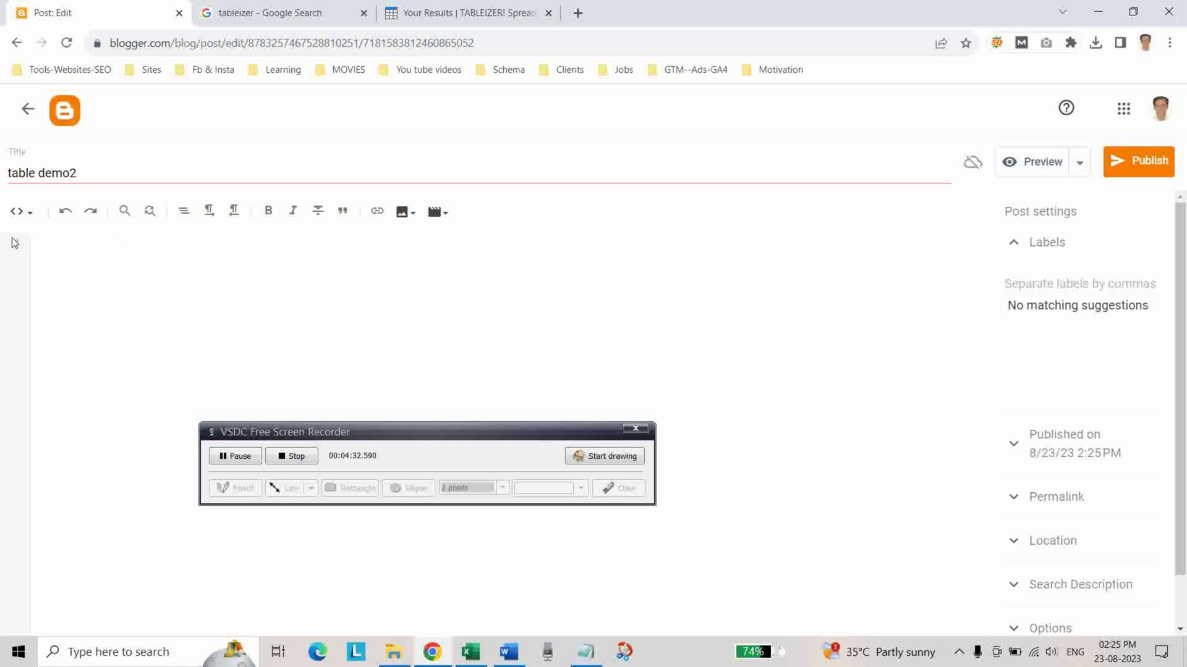
key(ctrl+v)
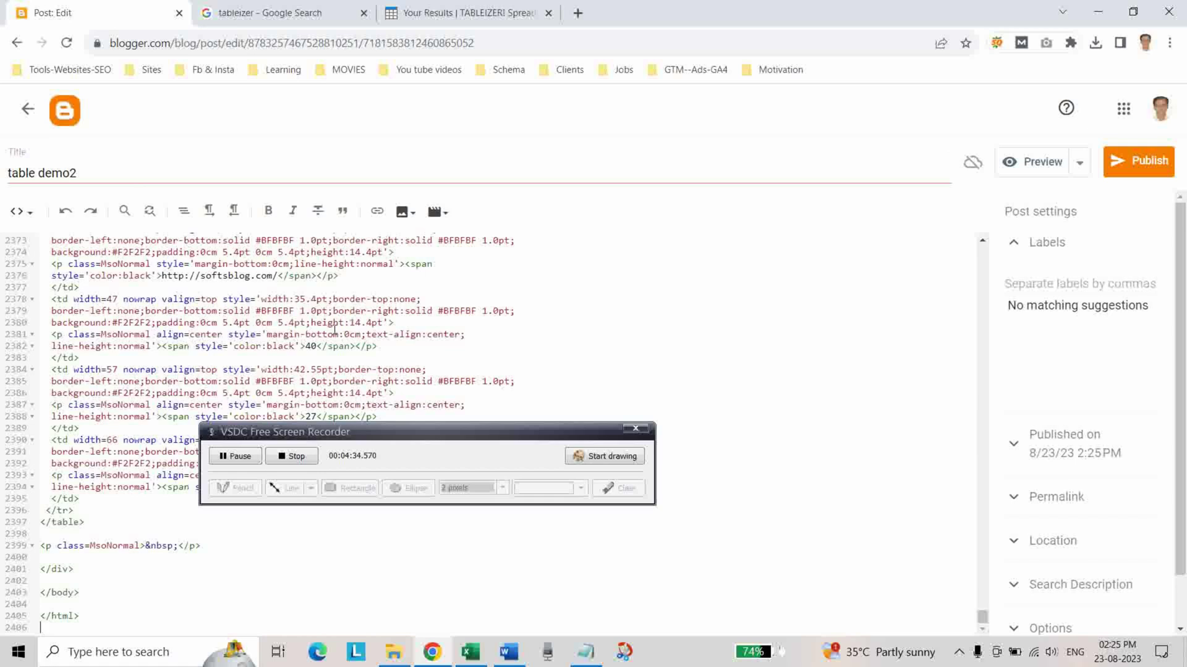
scroll(762, 365, up, 15)
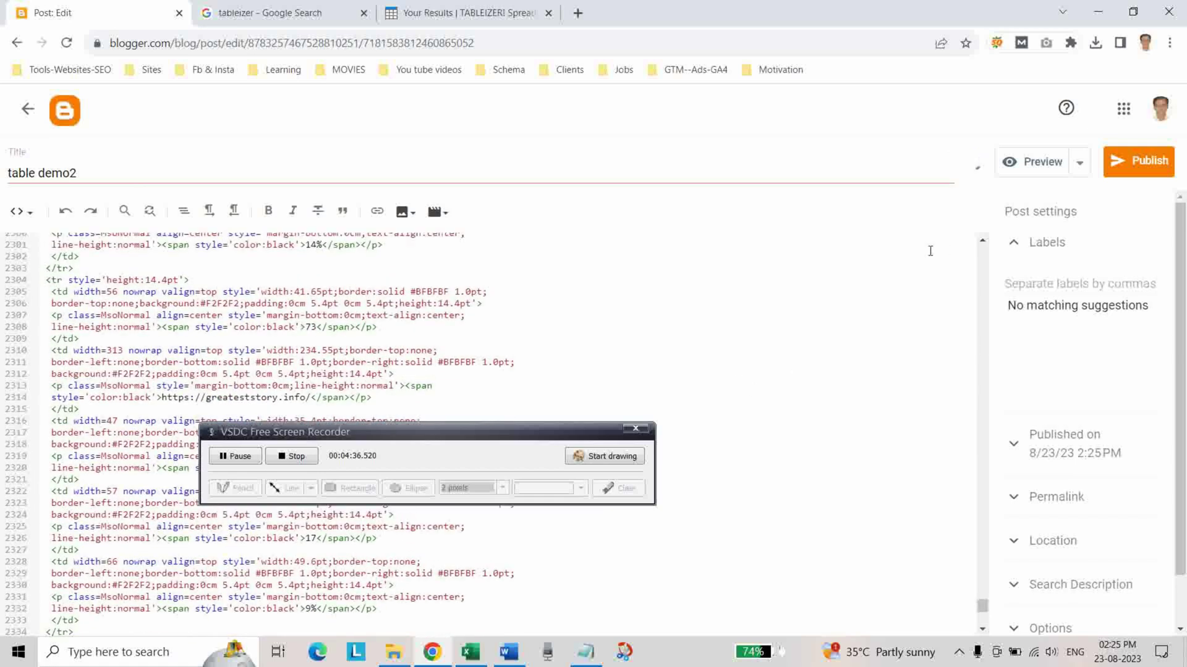
click(24, 221)
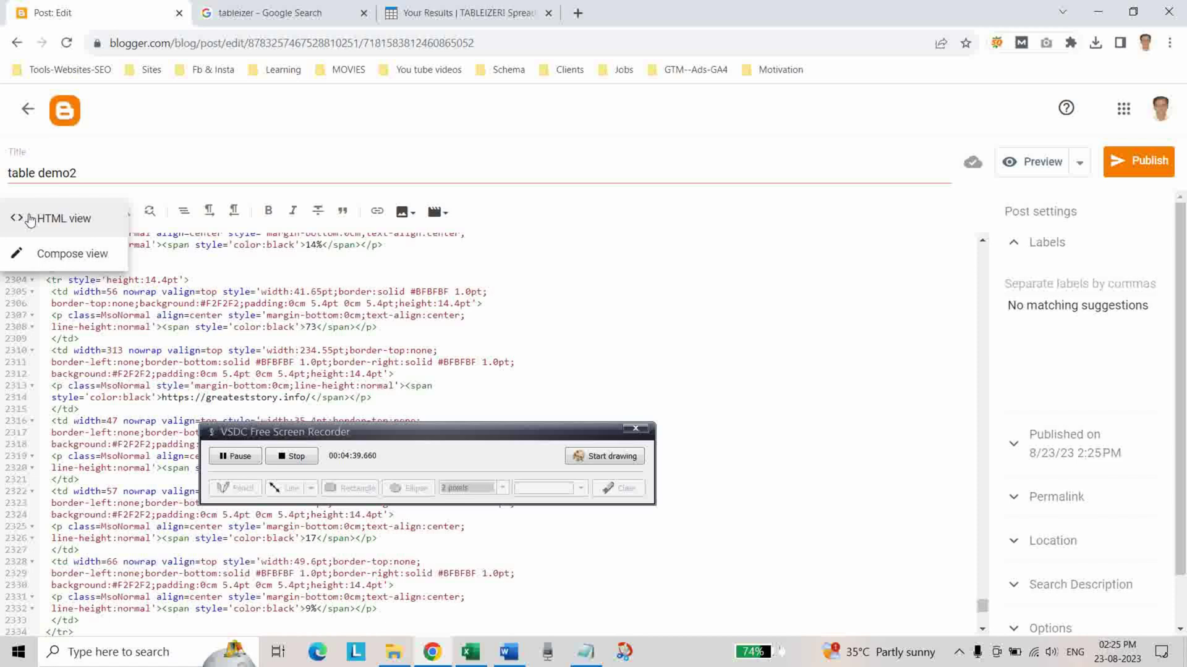
click(40, 259)
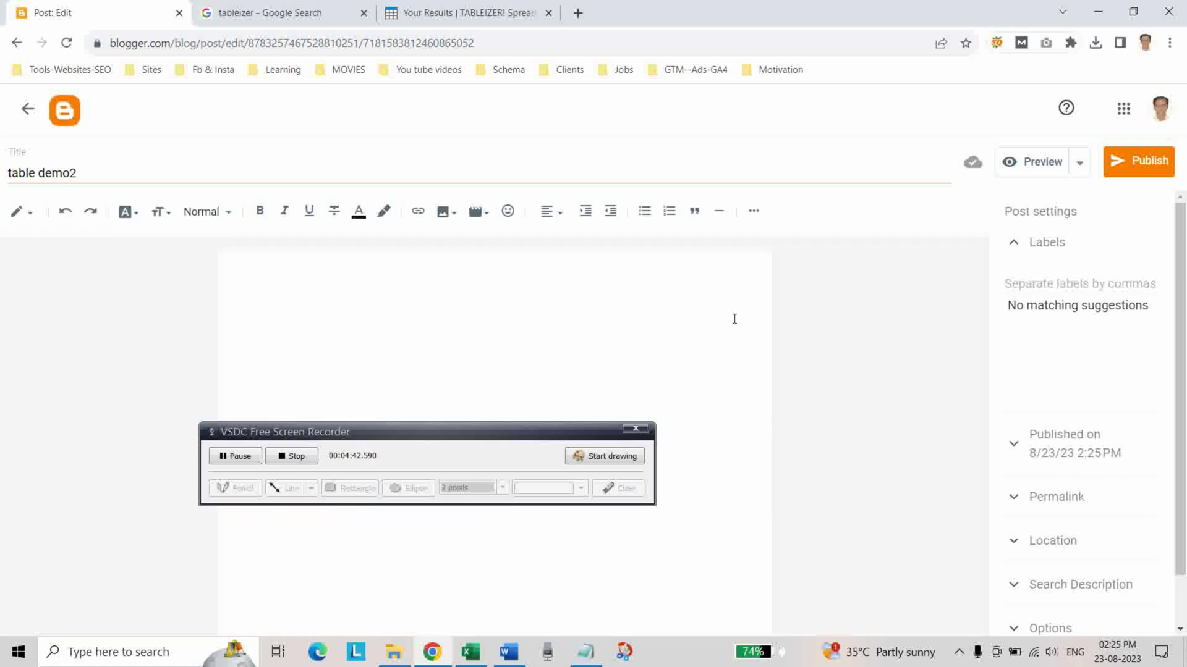
Preview the 'table demo2' post and scroll through its 75-row bookmarking sites table
click(1029, 166)
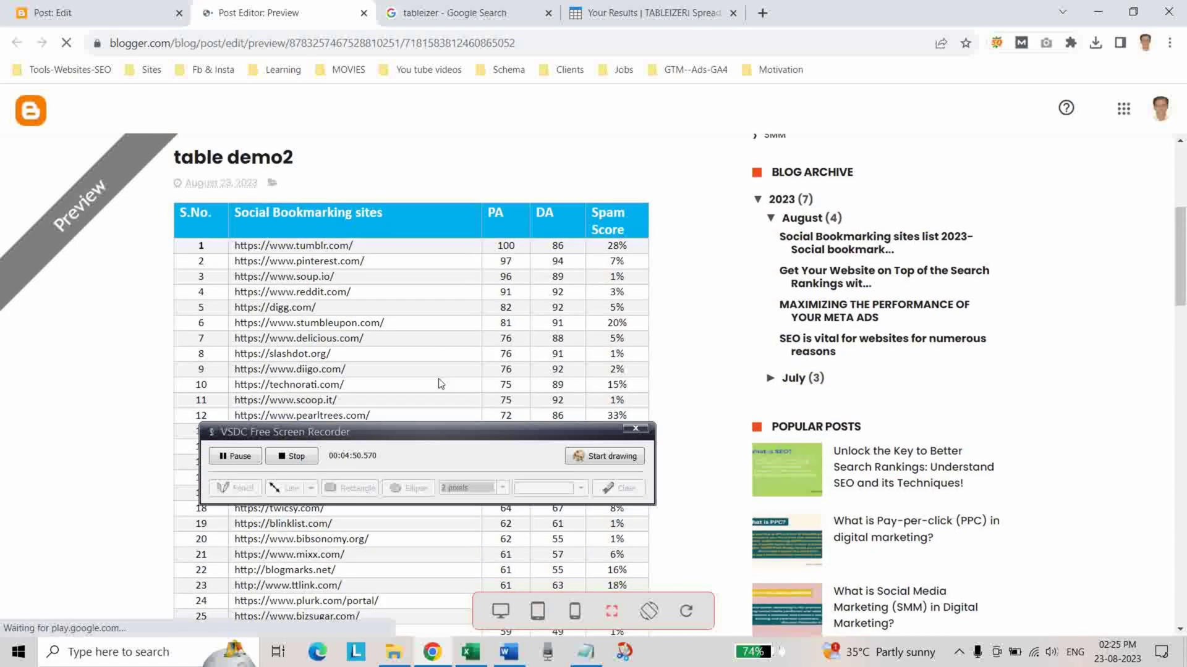
scroll(456, 313, down, 6)
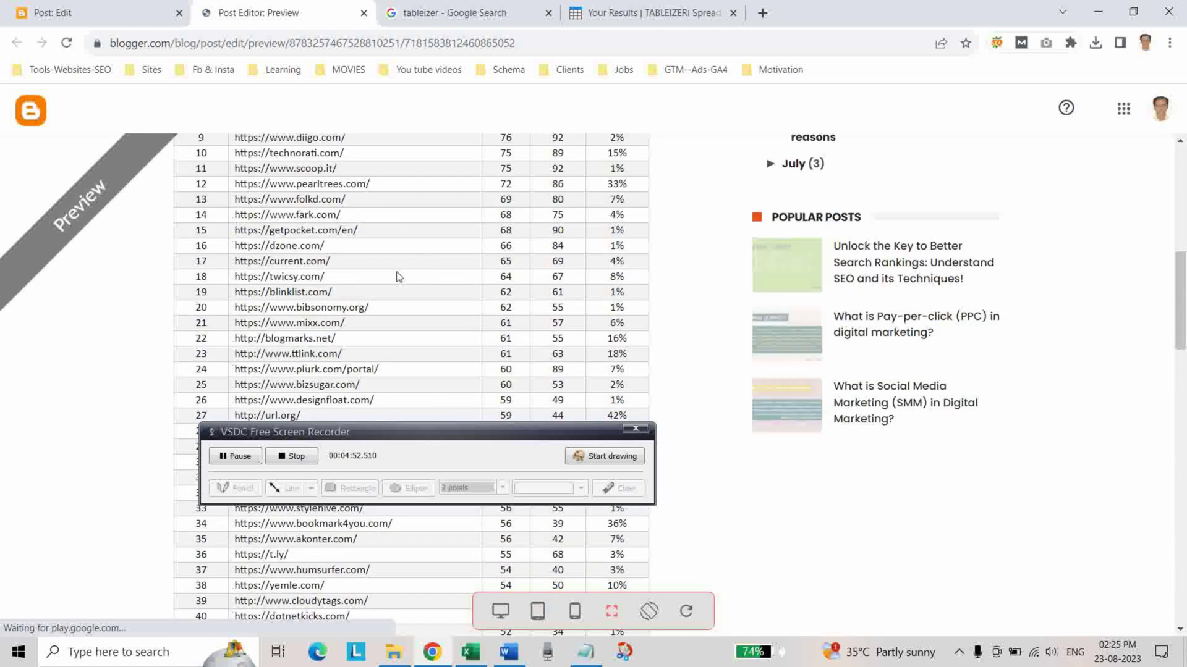
scroll(369, 306, down, 11)
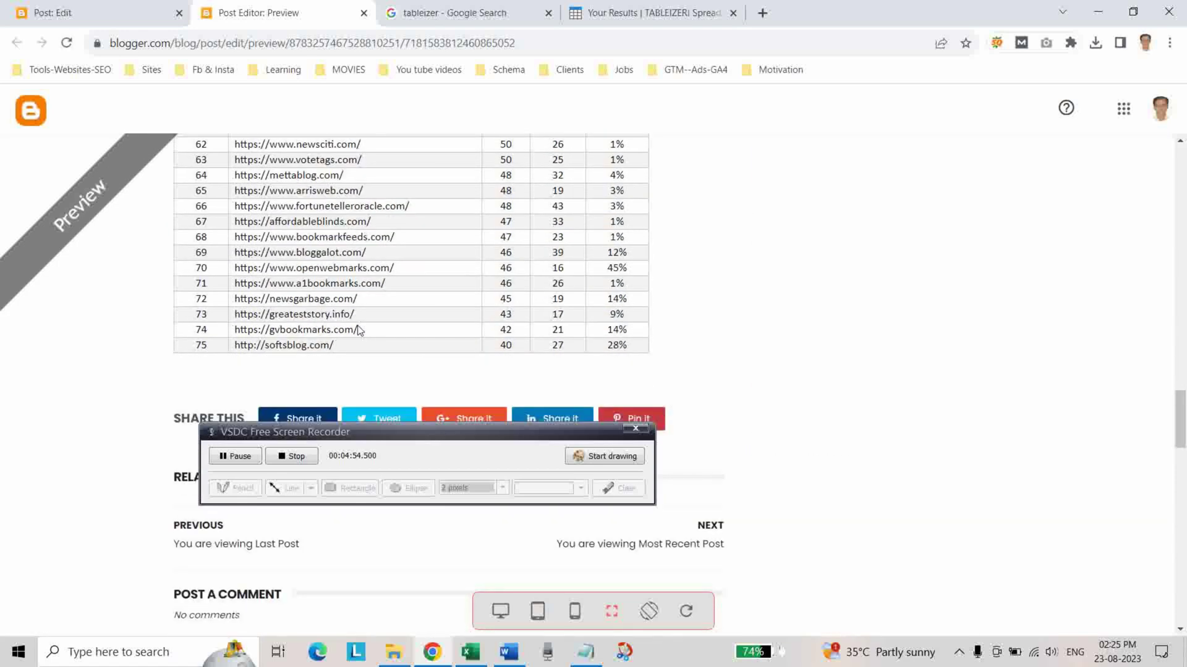
scroll(358, 328, up, 14)
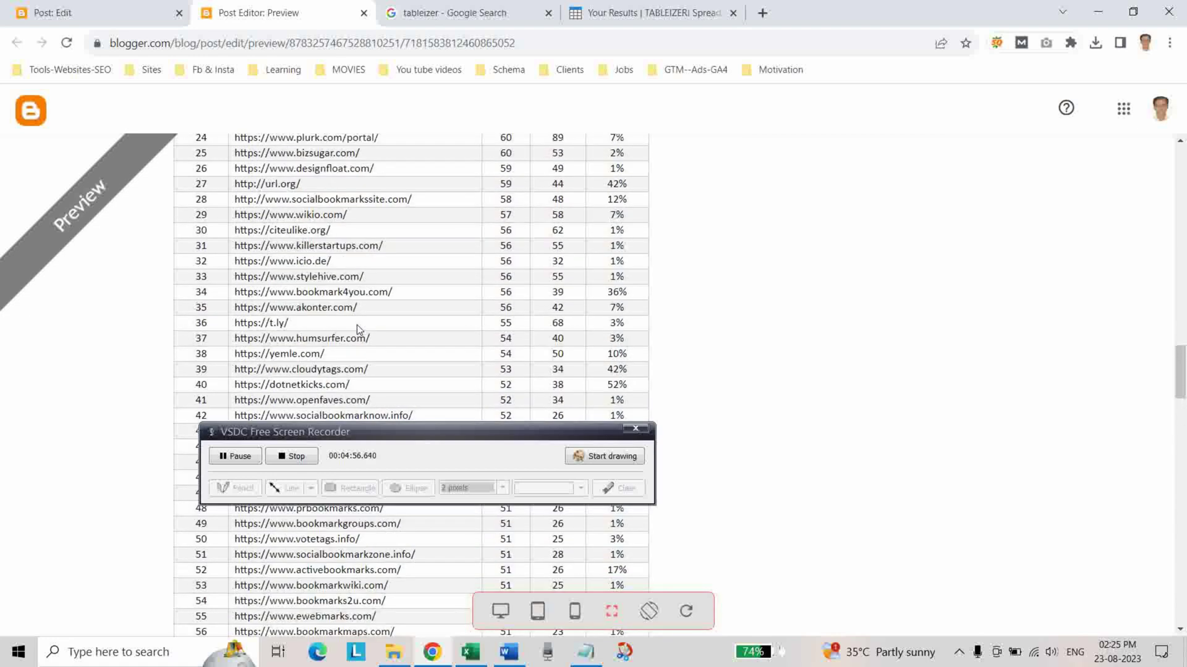
scroll(358, 329, up, 4)
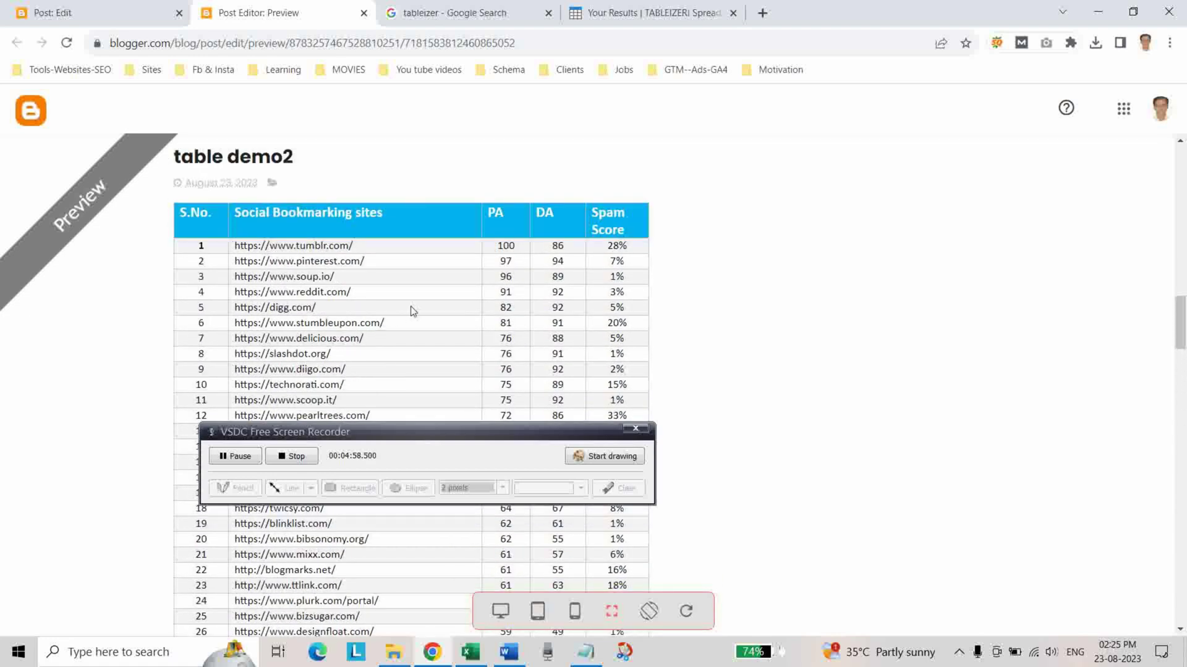
scroll(411, 309, down, 1)
scroll(411, 312, up, 1)
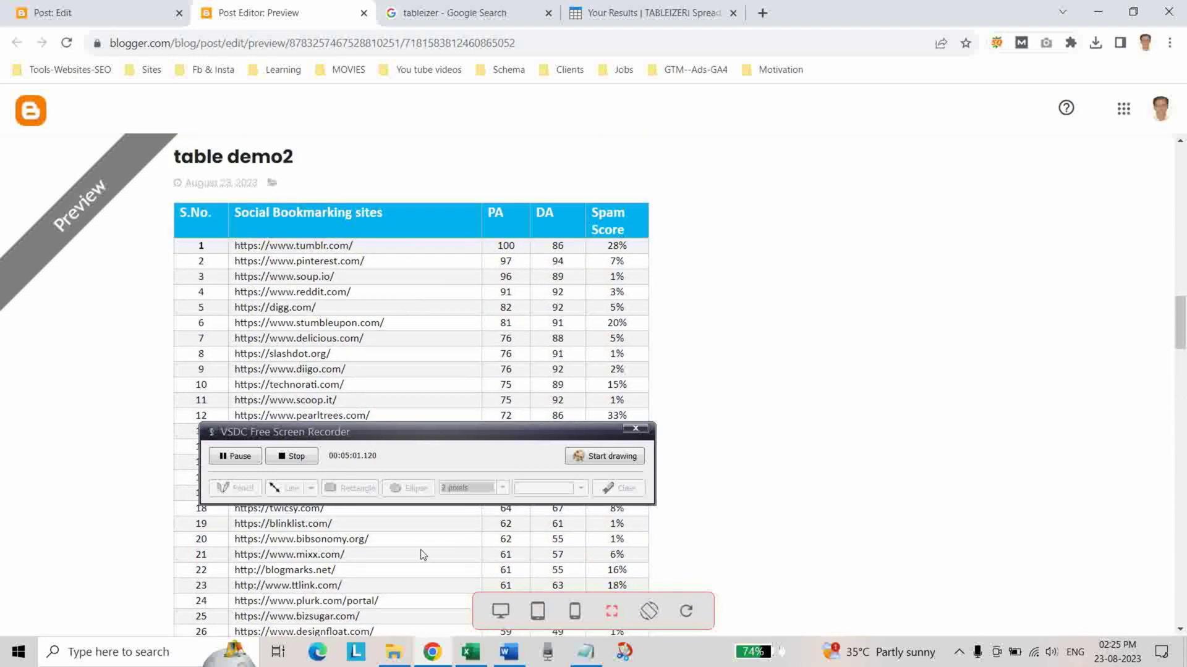
View the 'table demo2' preview at Desktop, Tablet and Smartphone sizes
click(498, 614)
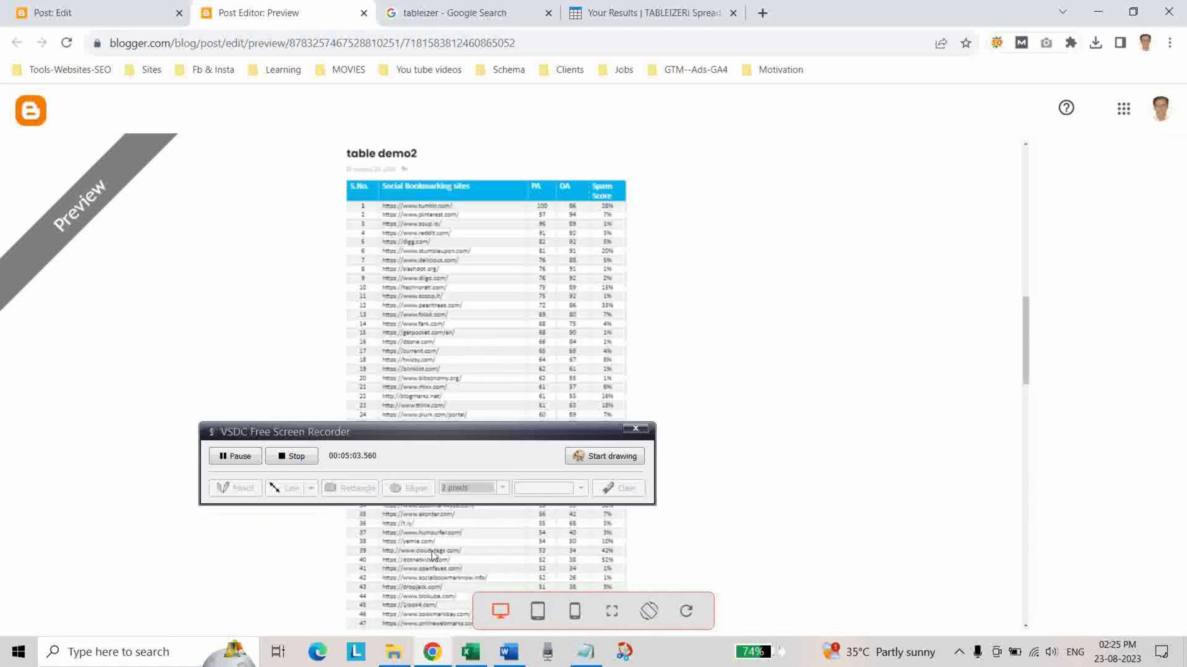
click(537, 612)
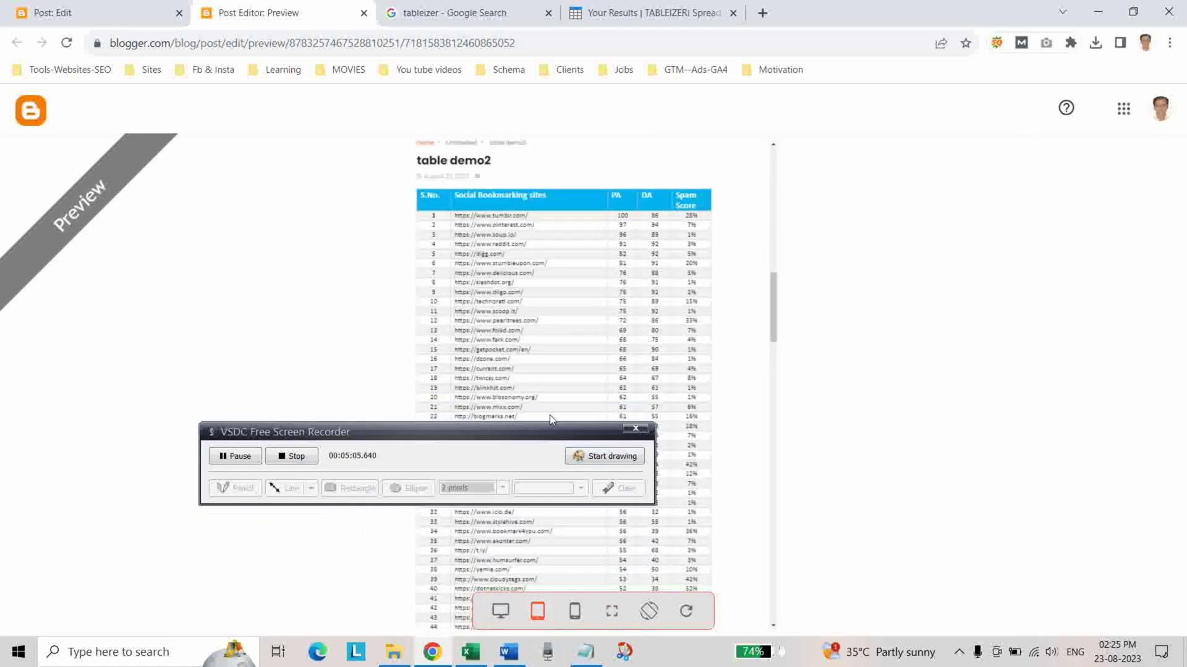
scroll(545, 372, down, 3)
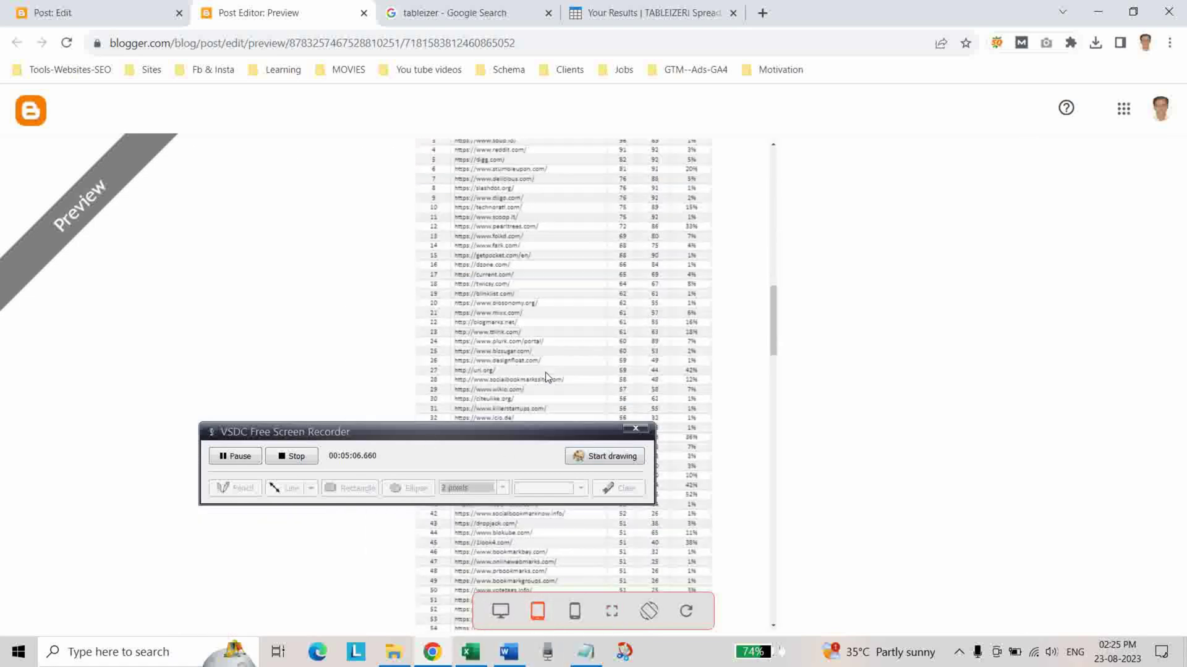
click(573, 620)
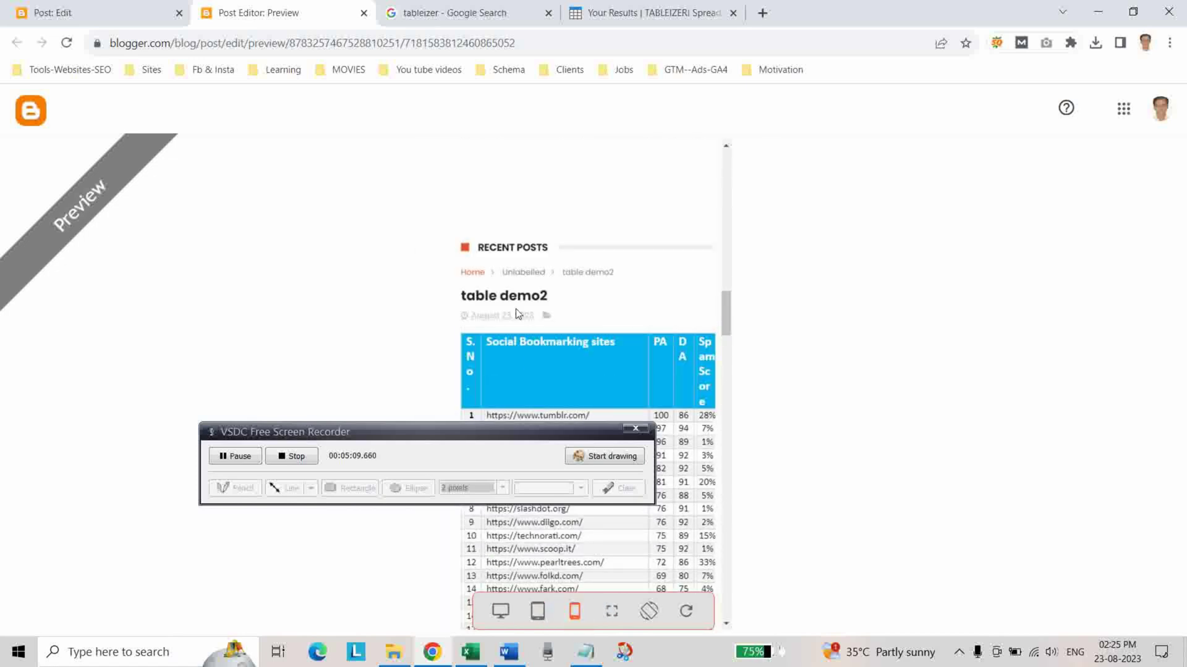